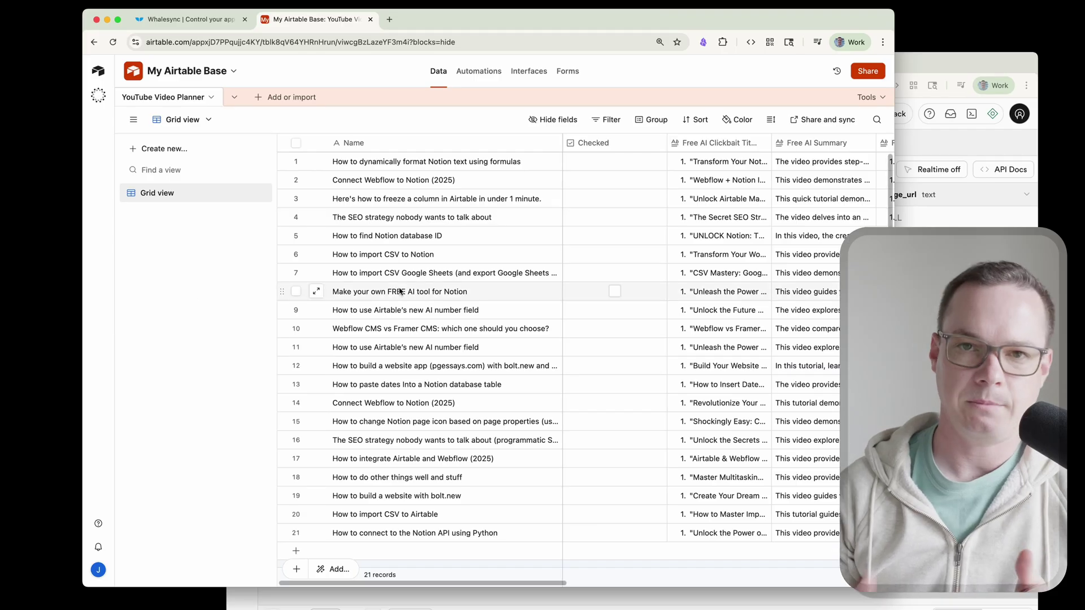
# Step: Bring the Supabase window forward, then show the Whalesync homepage at whalesync.com
pyautogui.press('super+grave')
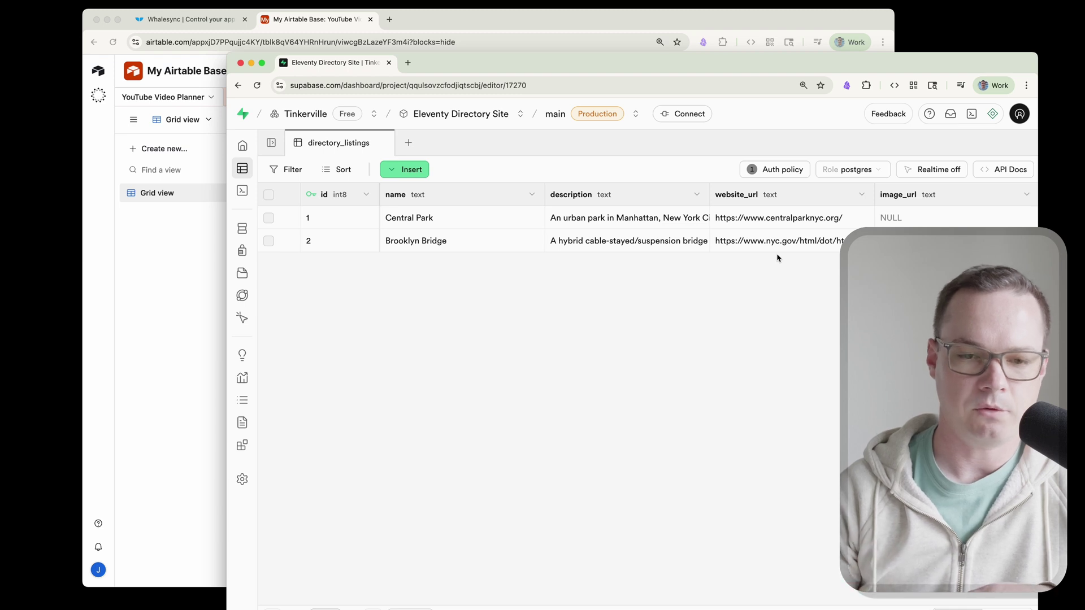
pyautogui.click(208, 24)
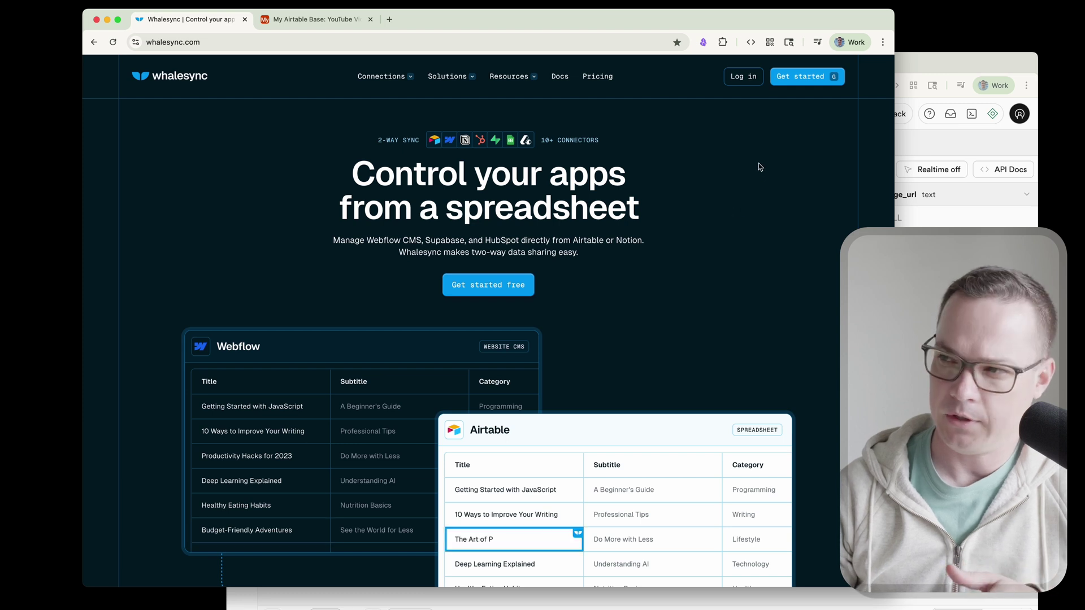
# Step: Start a new sync with Supabase authorized as the first app, using the Eleventy Directory Site project
pyautogui.click(743, 76)
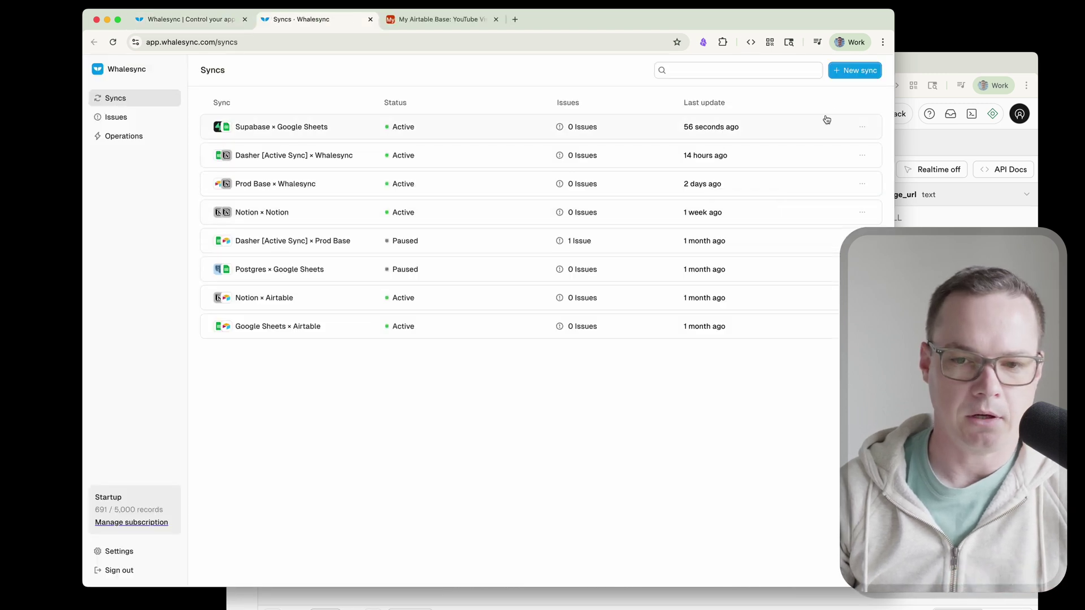
pyautogui.click(847, 72)
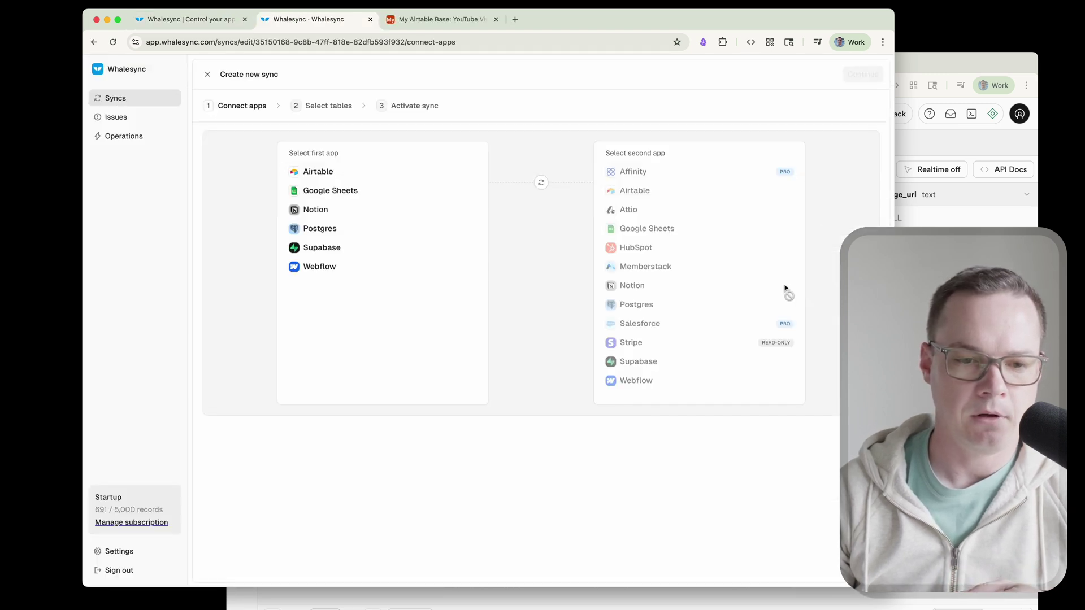
pyautogui.click(337, 249)
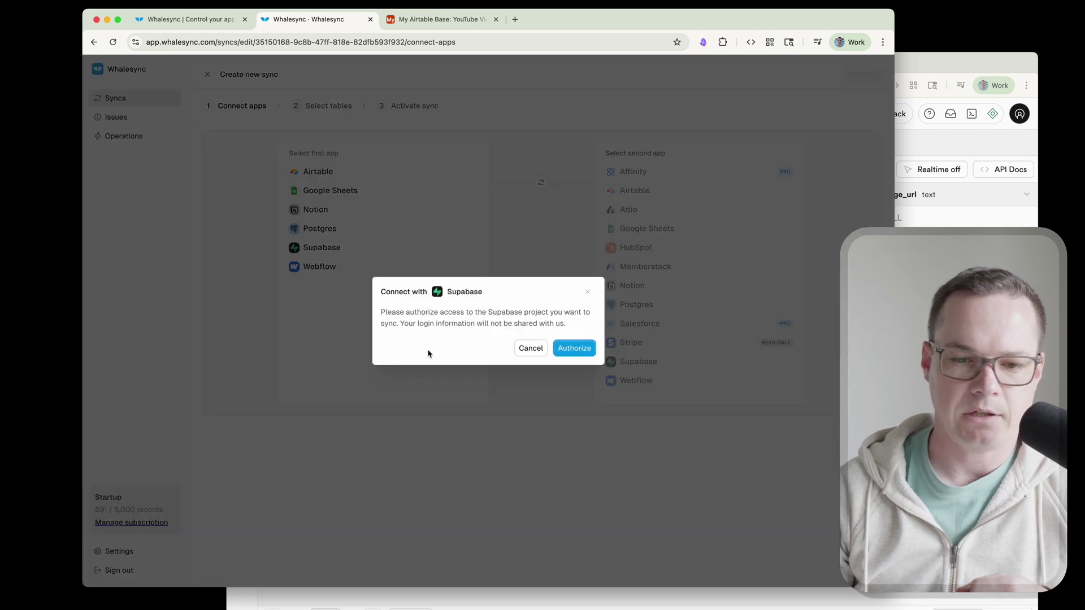
pyautogui.click(580, 348)
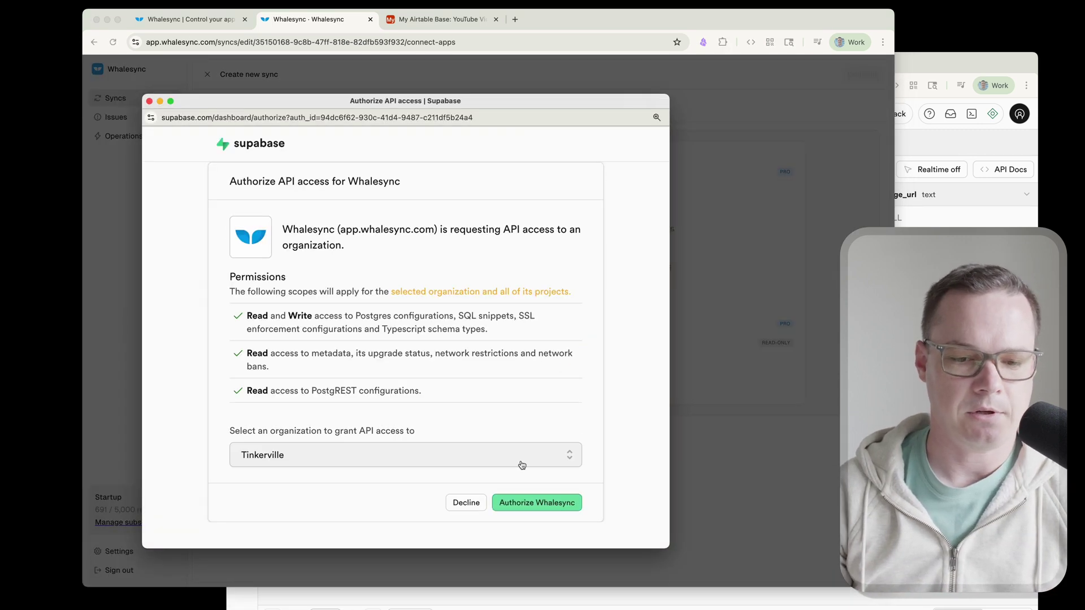
pyautogui.click(509, 504)
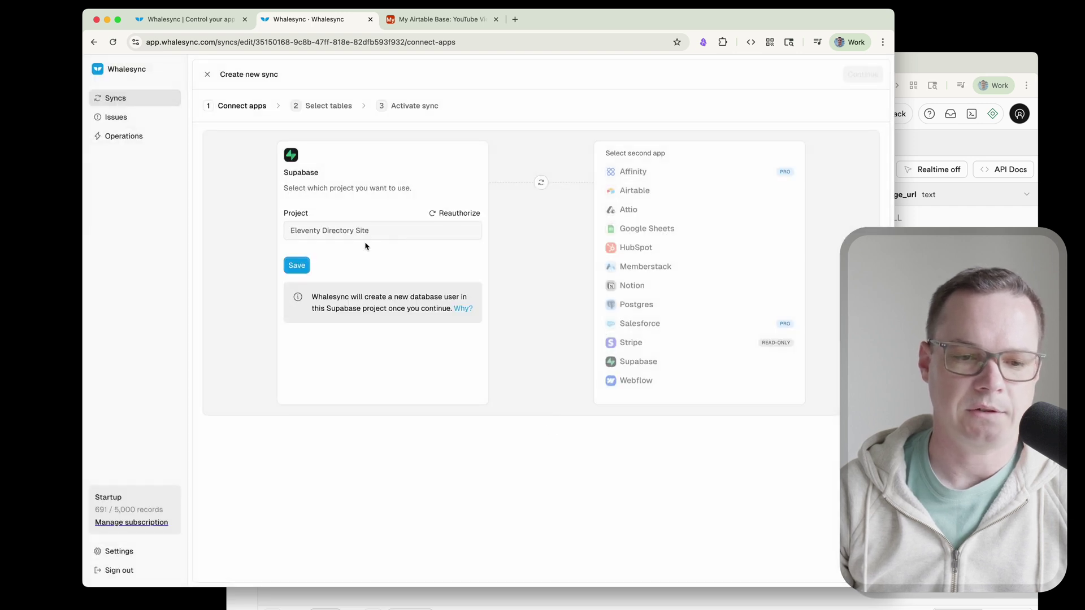
pyautogui.click(298, 267)
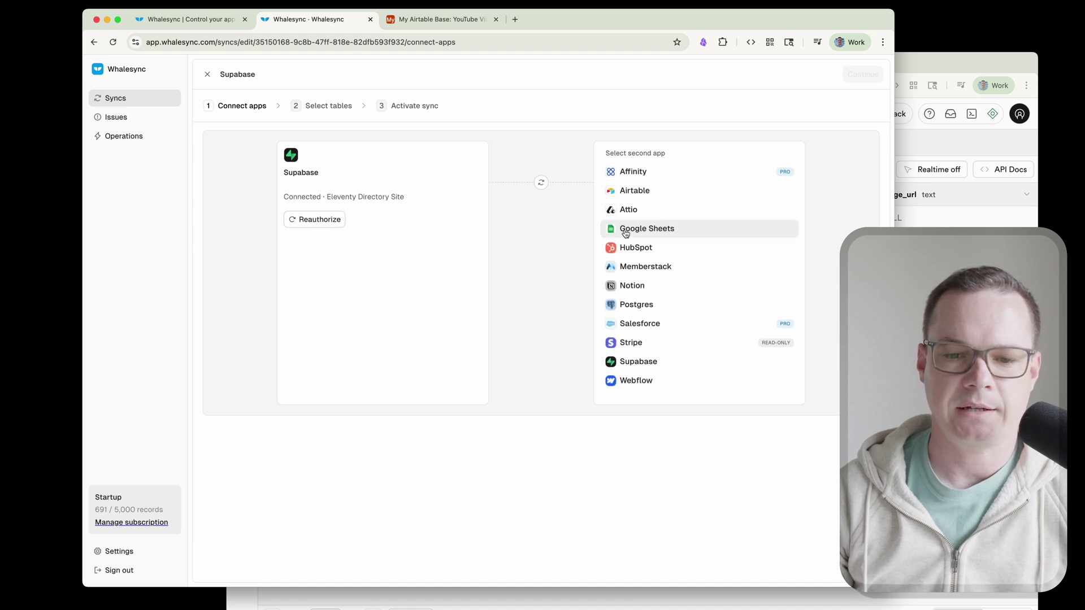
# Step: Connect Airtable as the second app with access to My Airtable Base, and proceed to table selection
pyautogui.click(627, 191)
pyautogui.click(619, 465)
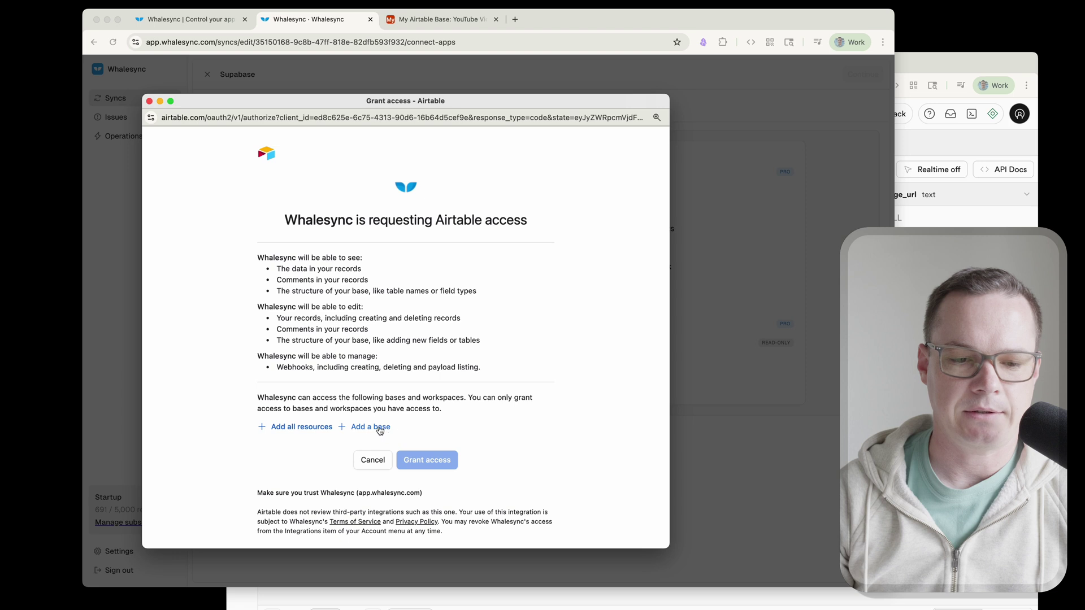
pyautogui.click(377, 428)
pyautogui.scroll(-3, 447, 402)
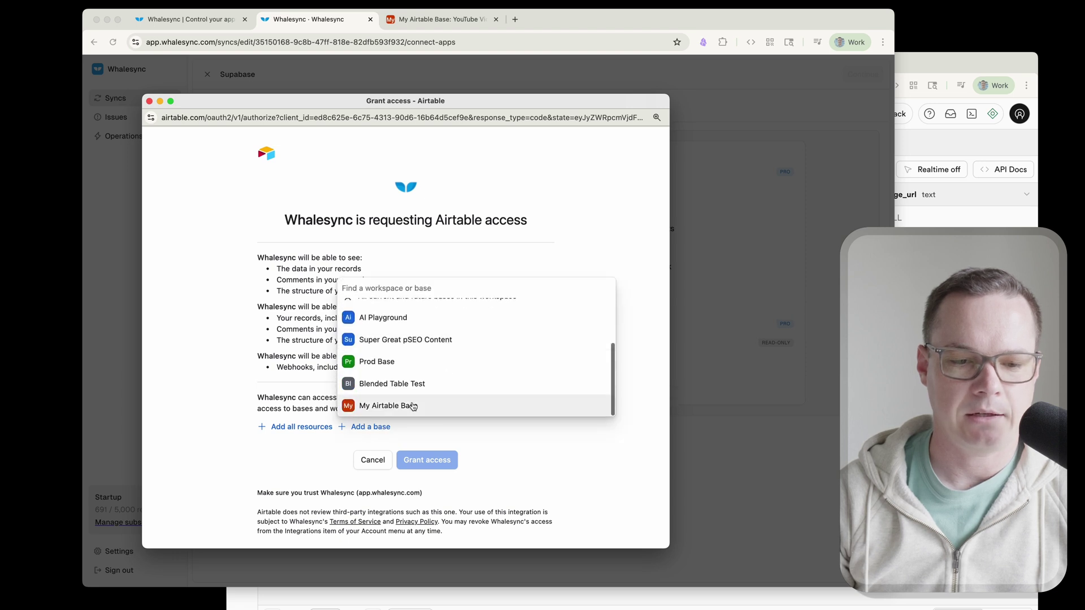
pyautogui.click(413, 405)
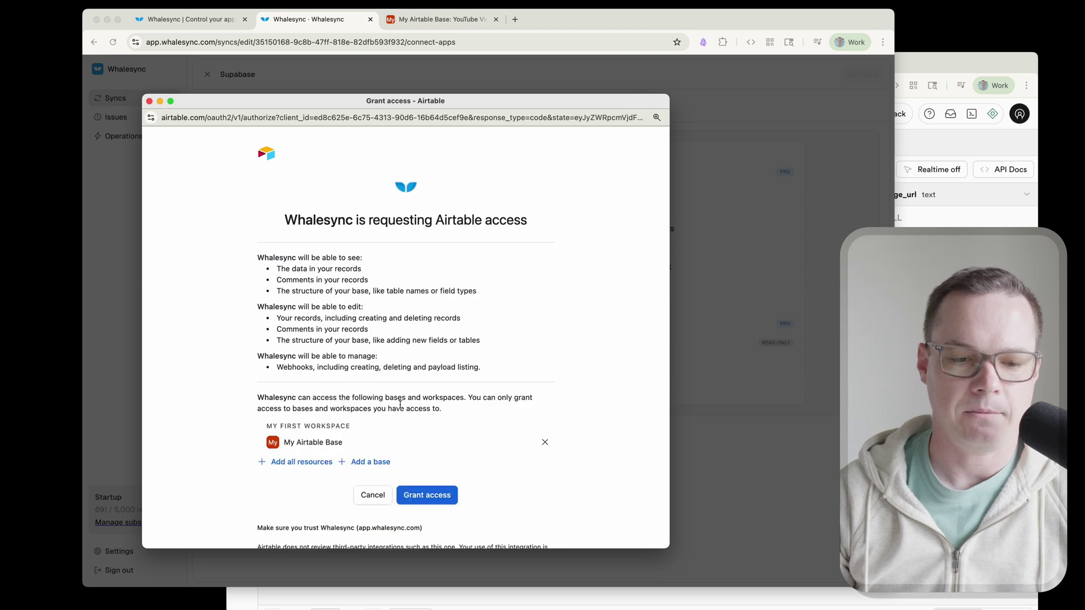
pyautogui.click(435, 502)
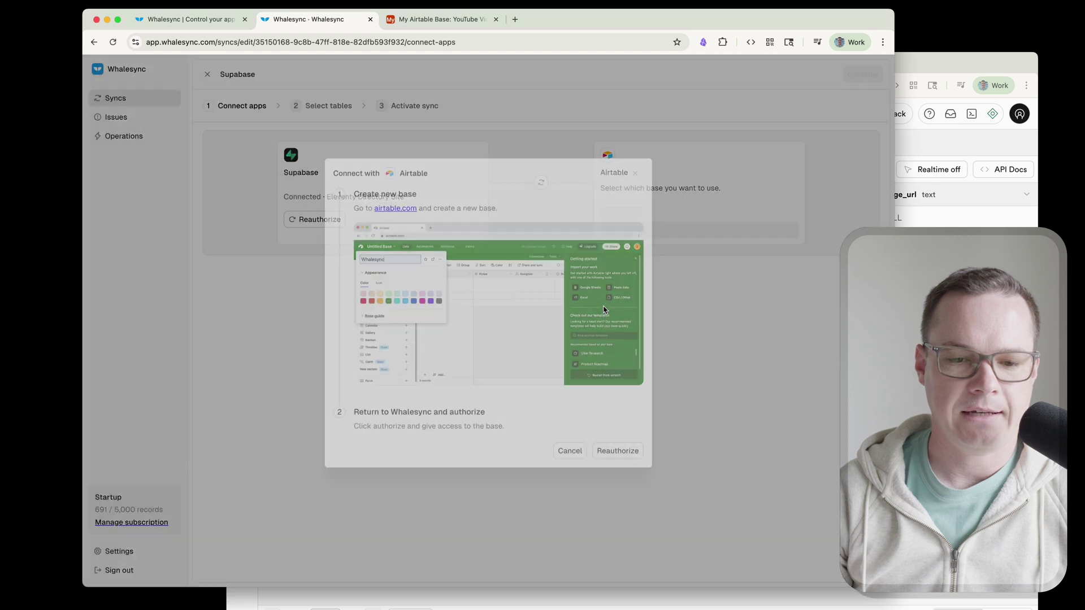
pyautogui.click(612, 266)
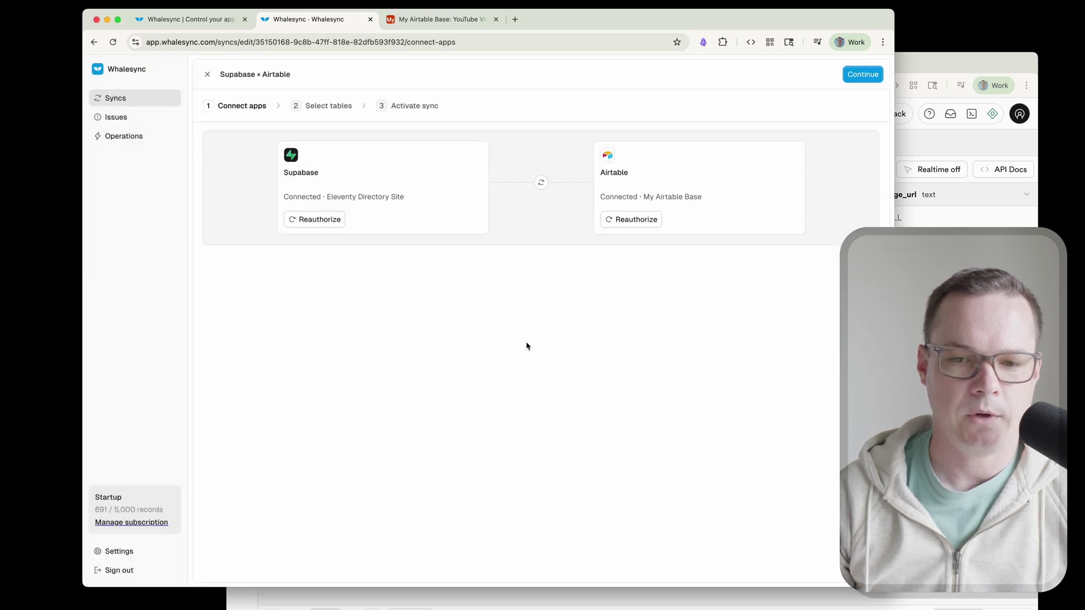
pyautogui.click(863, 74)
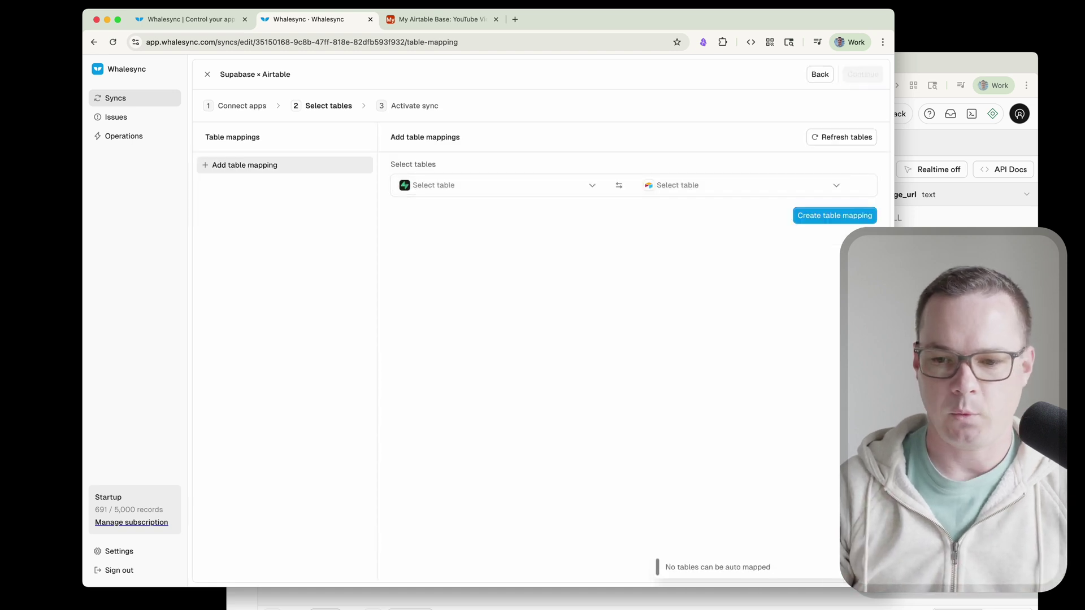
# Step: Review the Eleventy Directory Site project overview in Supabase, then view the directory_listings table data
pyautogui.click(916, 260)
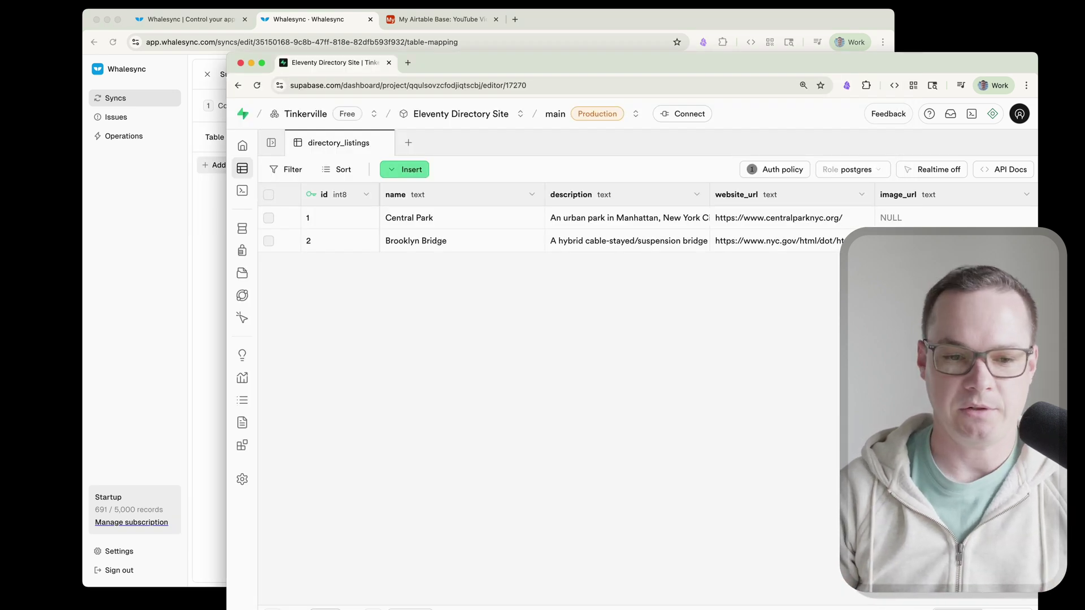
pyautogui.click(249, 145)
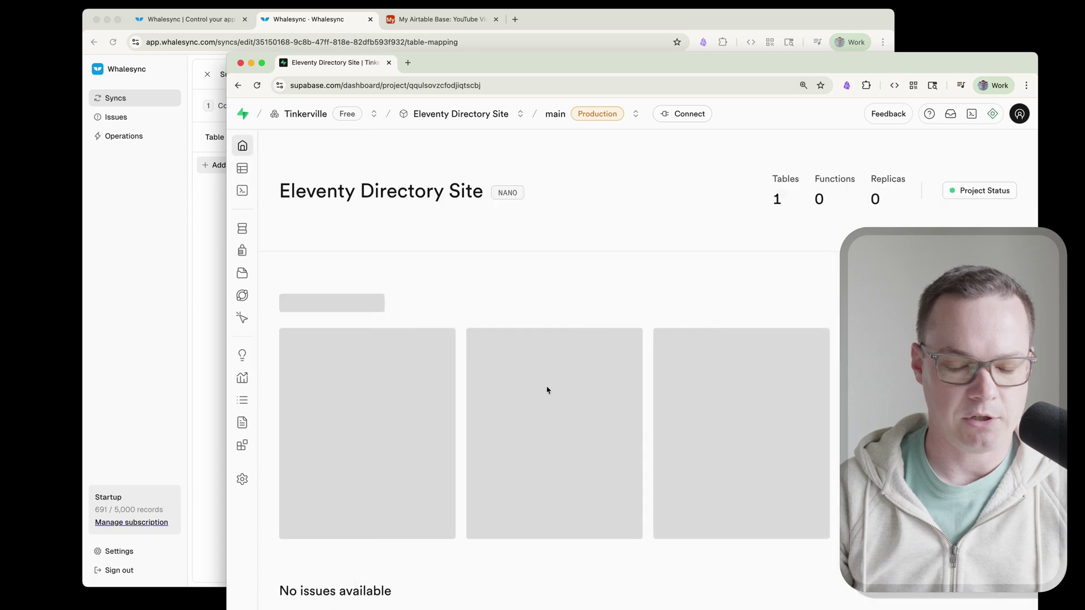
pyautogui.scroll(-15, 559, 314)
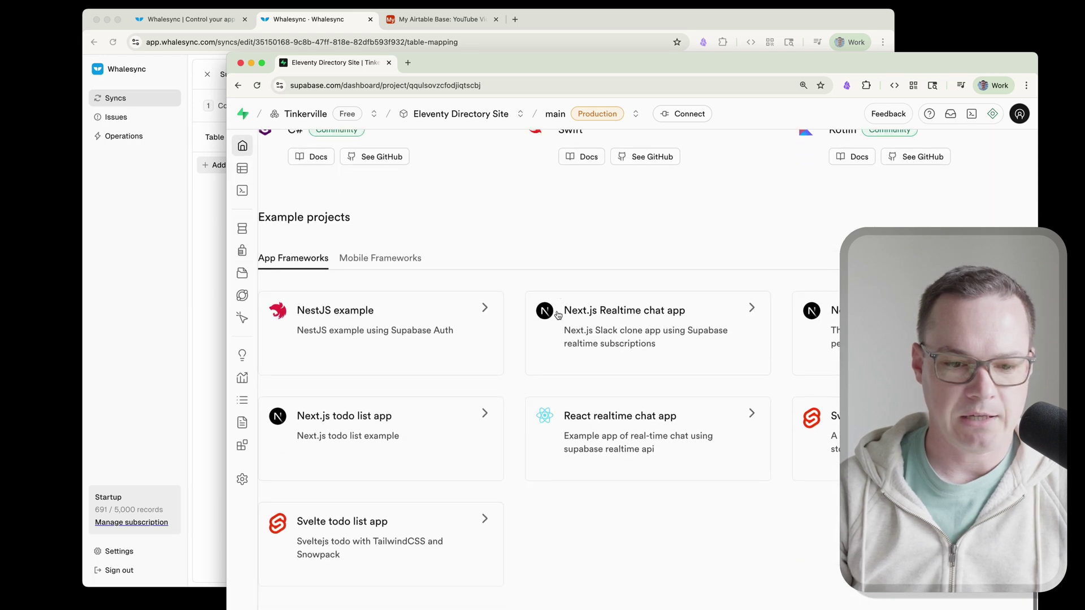
pyautogui.scroll(15, 557, 314)
pyautogui.scroll(-8, 557, 315)
pyautogui.scroll(9, 557, 315)
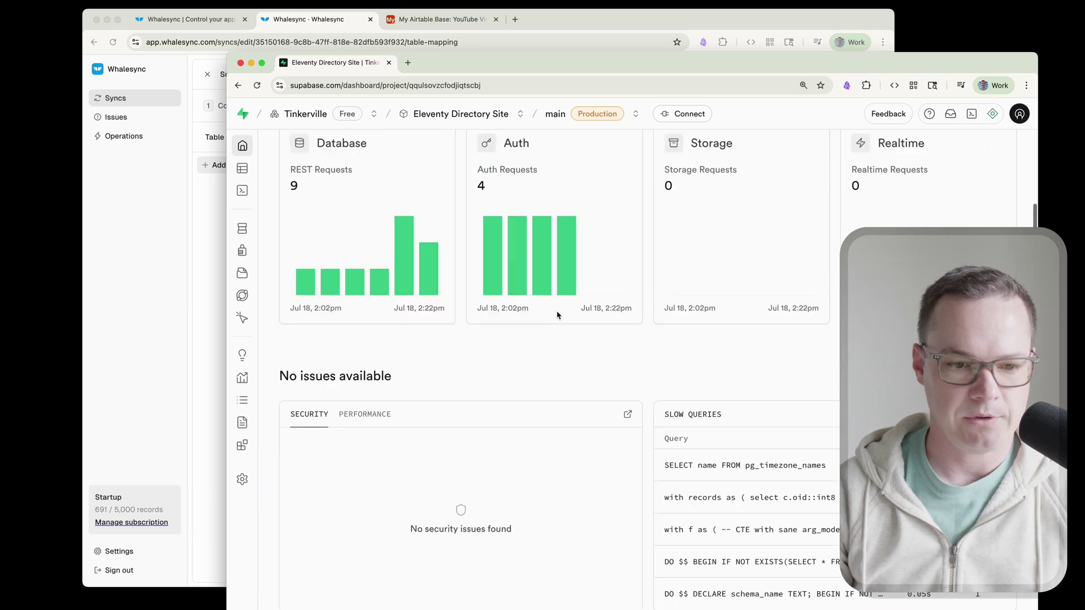
pyautogui.click(272, 168)
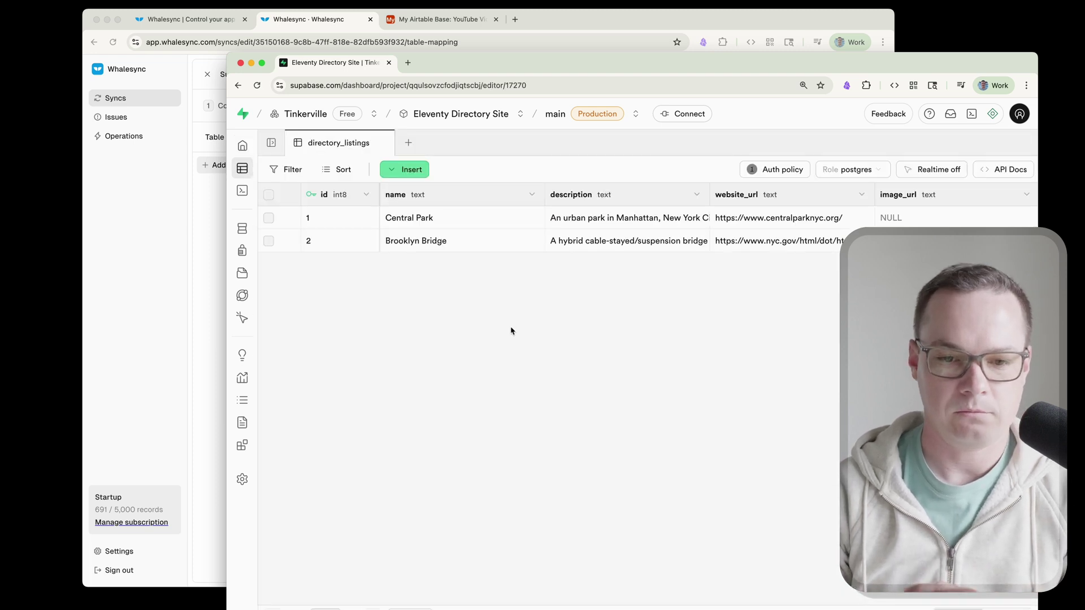
pyautogui.click(552, 30)
# Step: Pick the Supabase directory_listings table as the source of the mapping
pyautogui.click(489, 188)
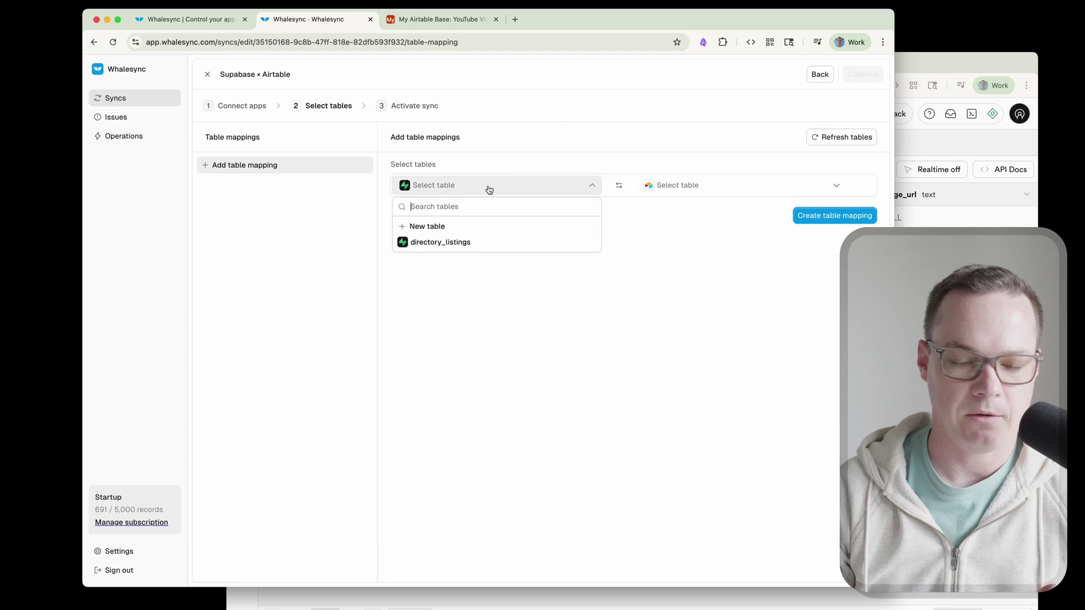
pyautogui.click(455, 244)
pyautogui.click(440, 20)
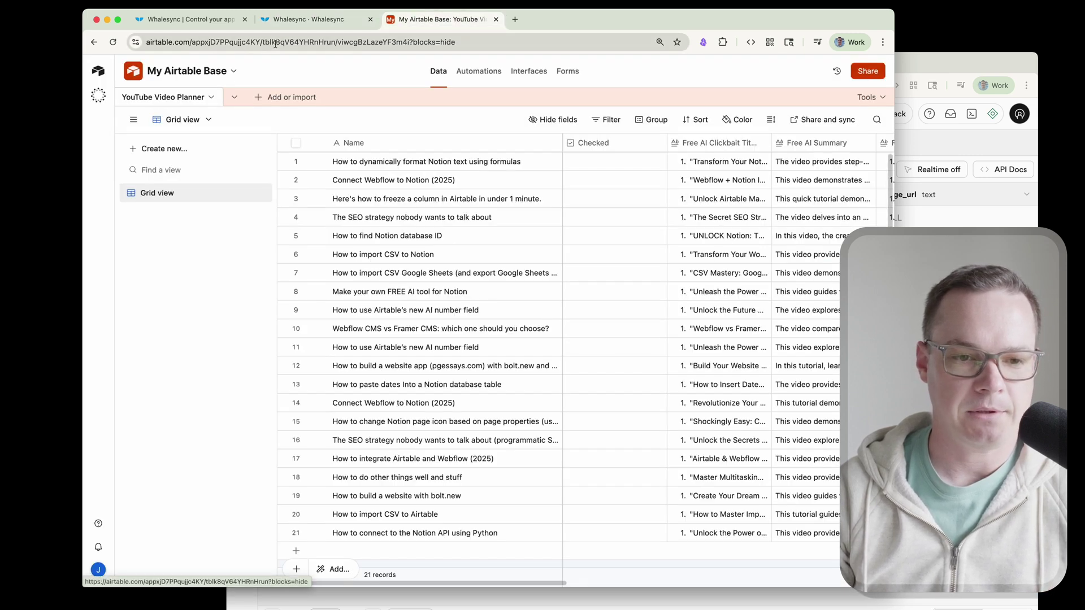
pyautogui.press('super+grave')
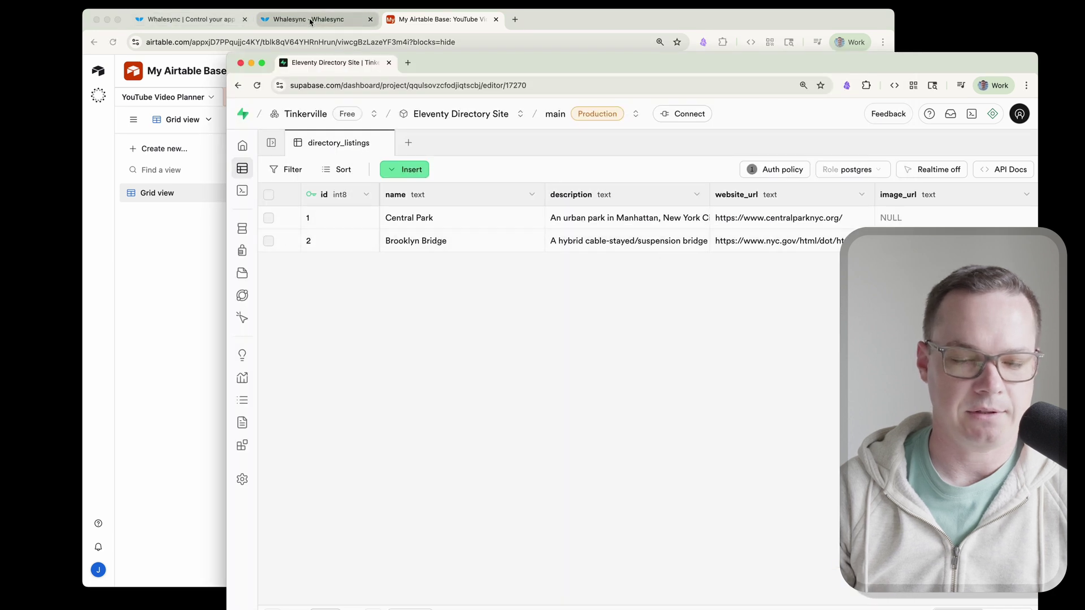
pyautogui.click(308, 19)
# Step: Auto-create a matching directory_listings table in Airtable and check it in the base
pyautogui.click(684, 186)
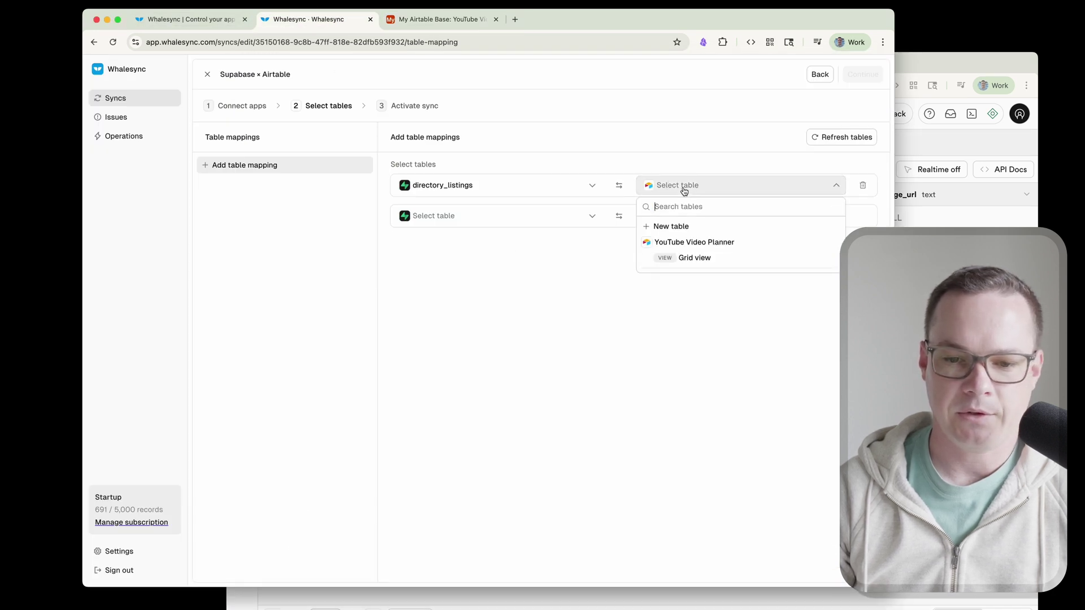
pyautogui.click(684, 227)
pyautogui.click(821, 246)
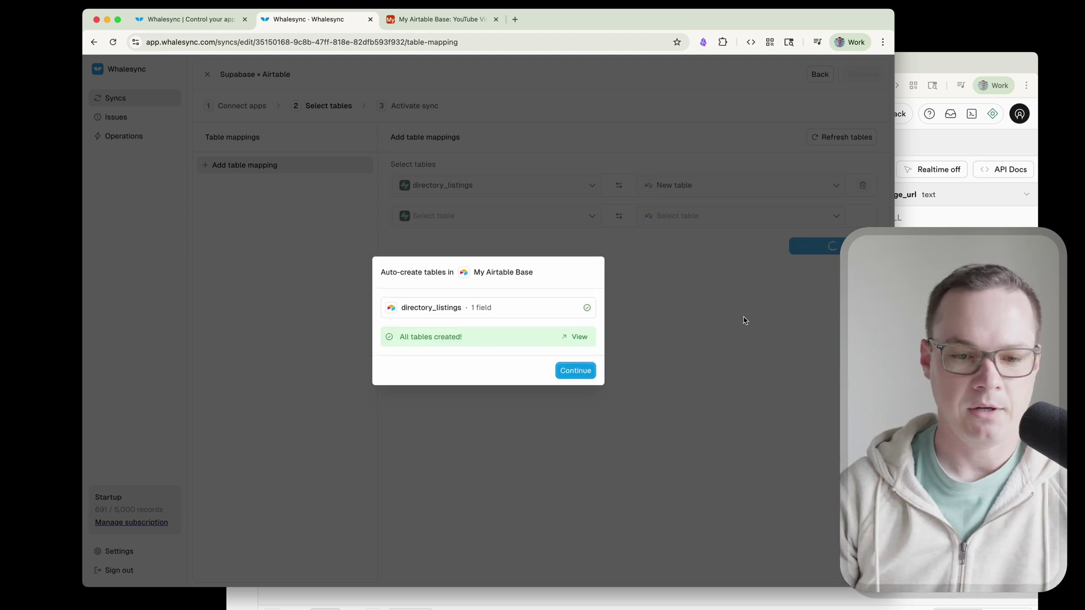
pyautogui.click(447, 19)
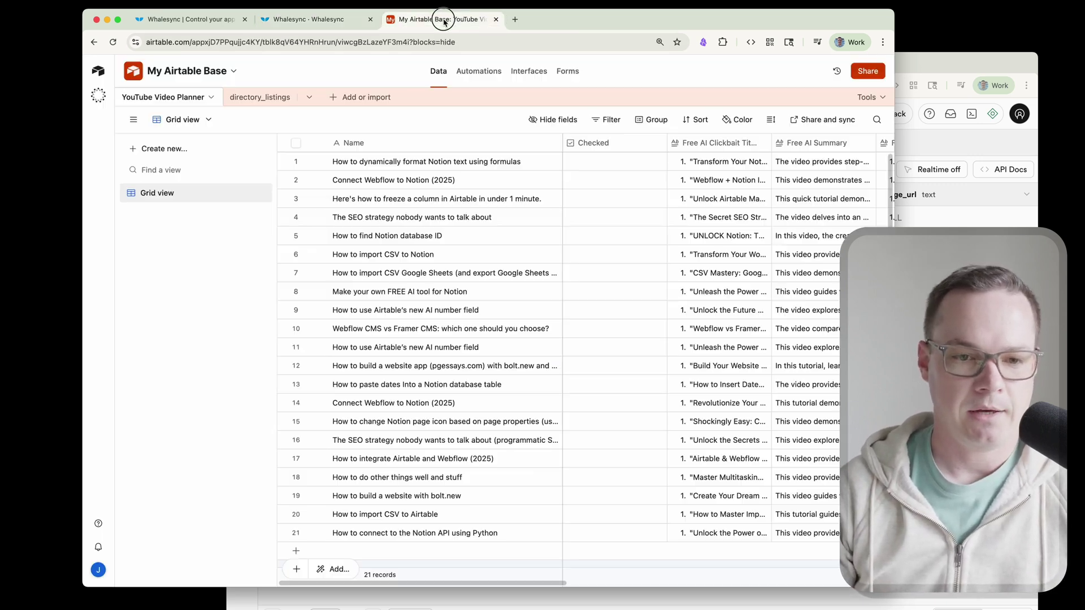
pyautogui.click(273, 98)
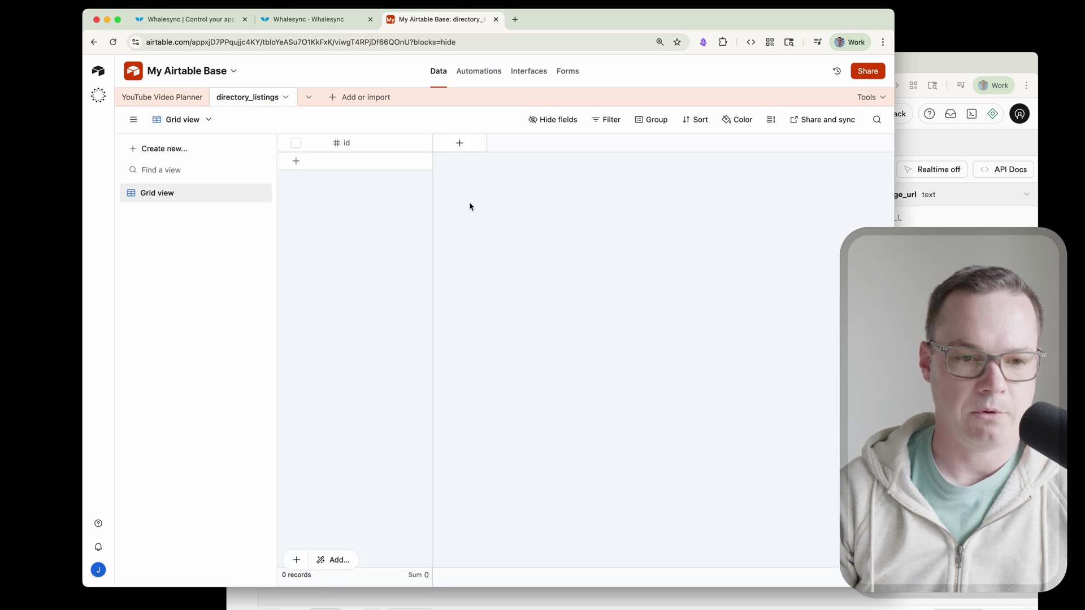
pyautogui.click(356, 19)
pyautogui.click(588, 377)
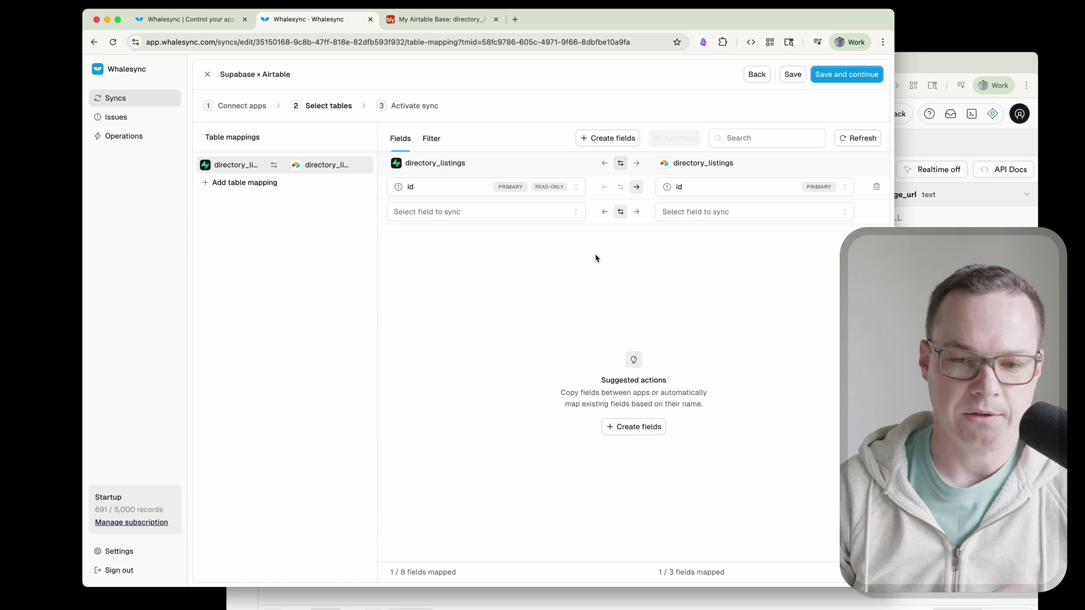
# Step: Copy all the Supabase fields into Airtable's directory_listings table and check the new columns
pyautogui.click(601, 142)
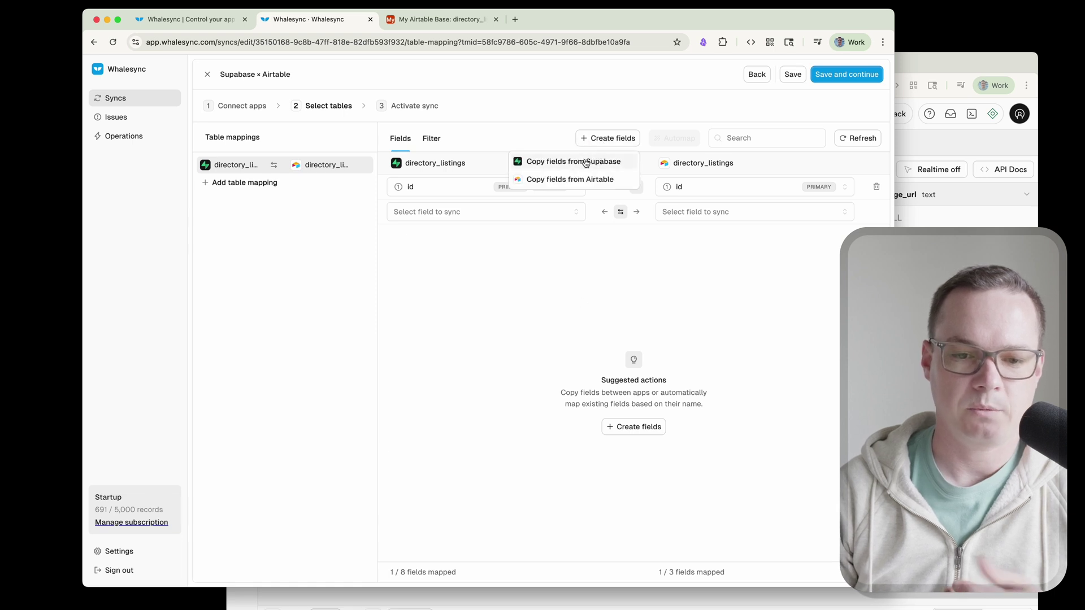
pyautogui.click(586, 163)
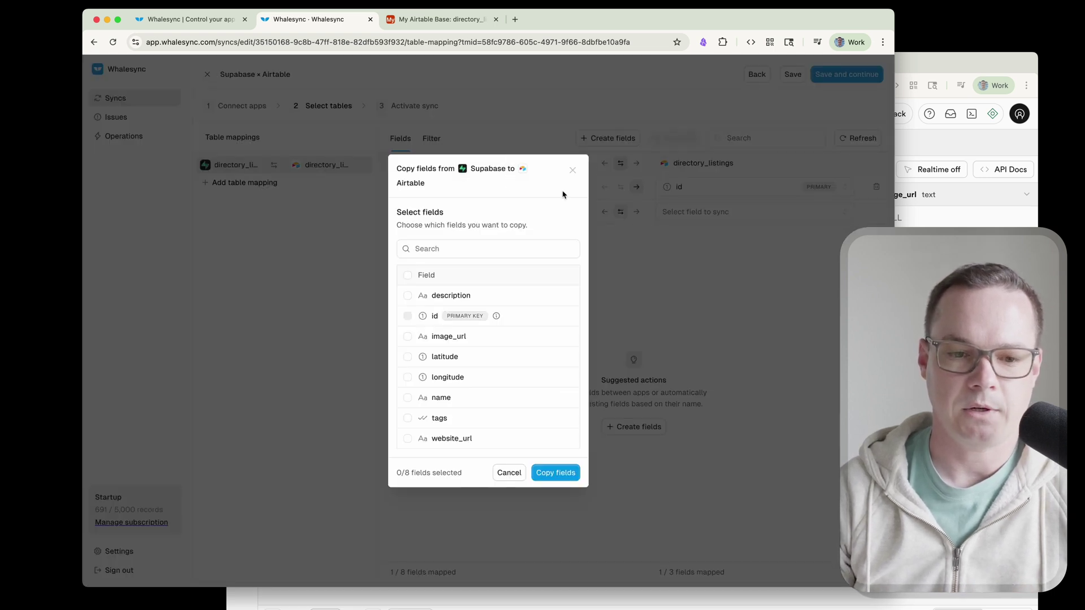
pyautogui.click(408, 275)
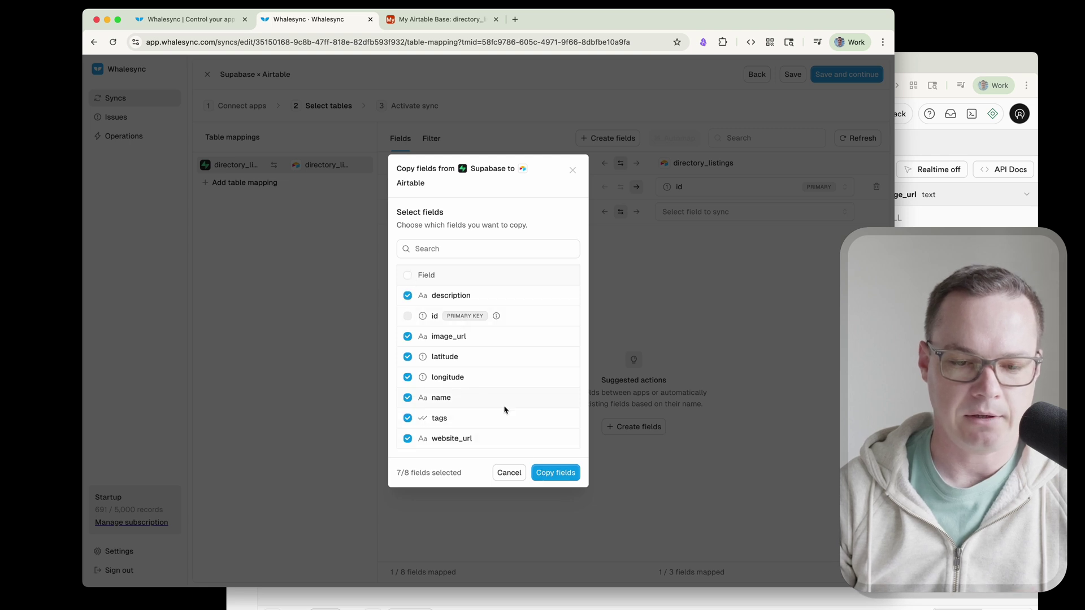
pyautogui.click(556, 472)
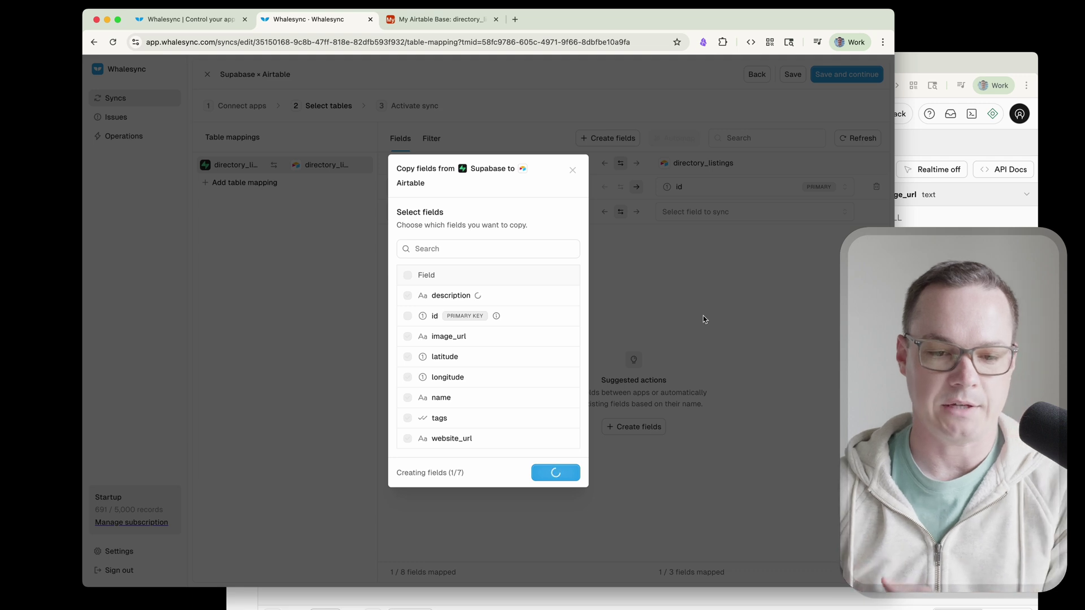
pyautogui.click(441, 19)
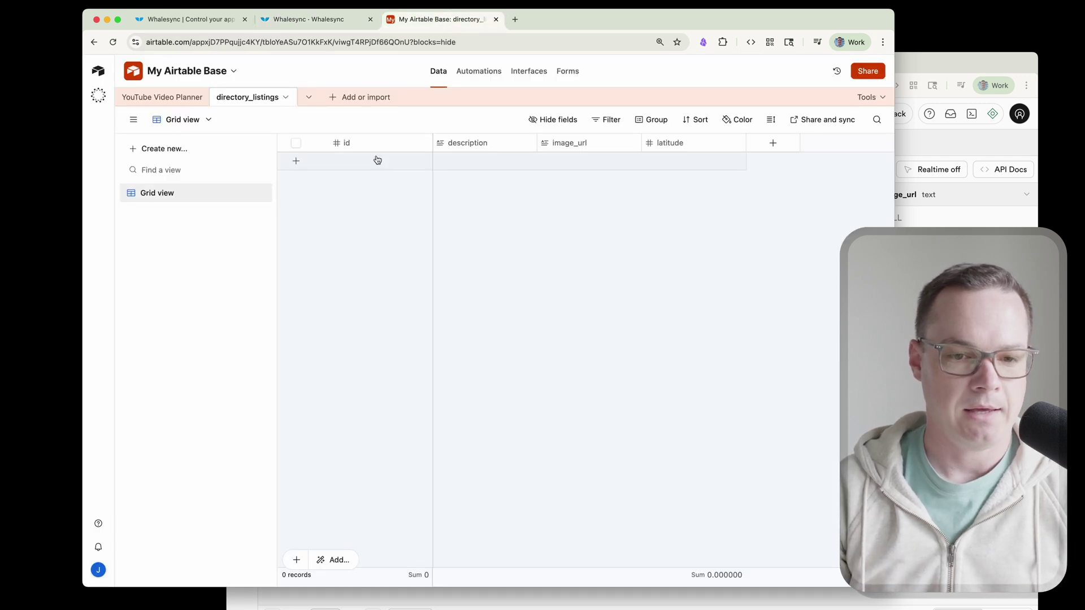
pyautogui.click(317, 20)
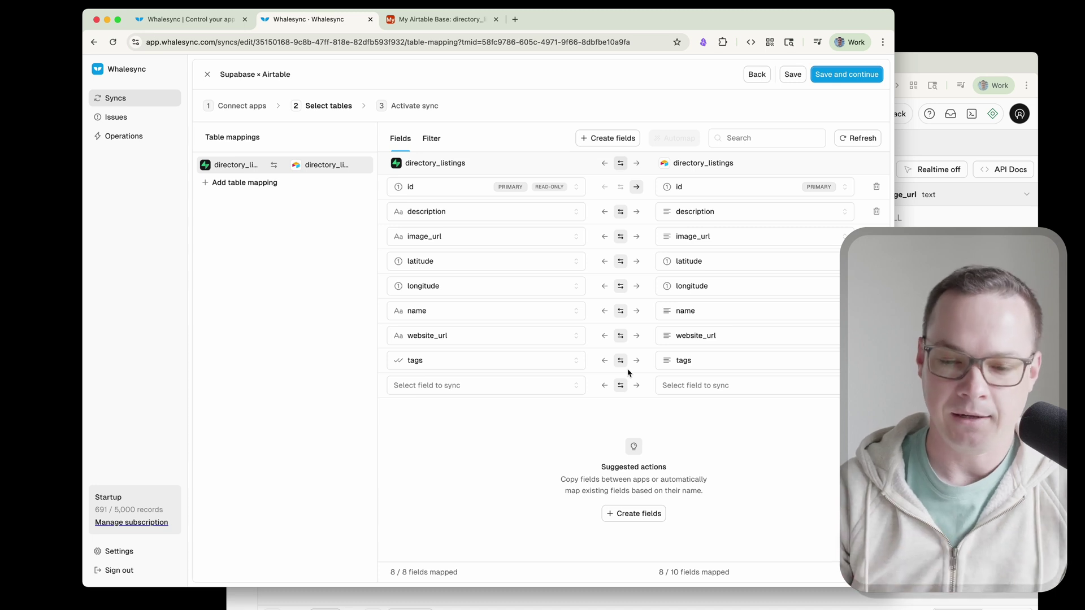
# Step: Set every directory_listings field, including tags, to two-way sync, then save the mapping
pyautogui.click(606, 164)
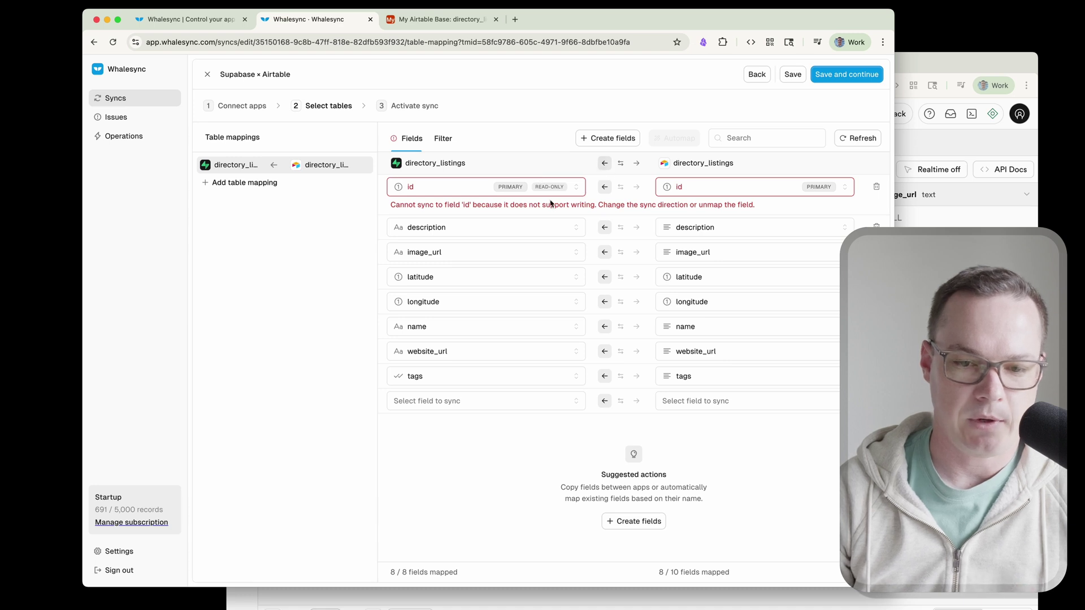
pyautogui.click(635, 164)
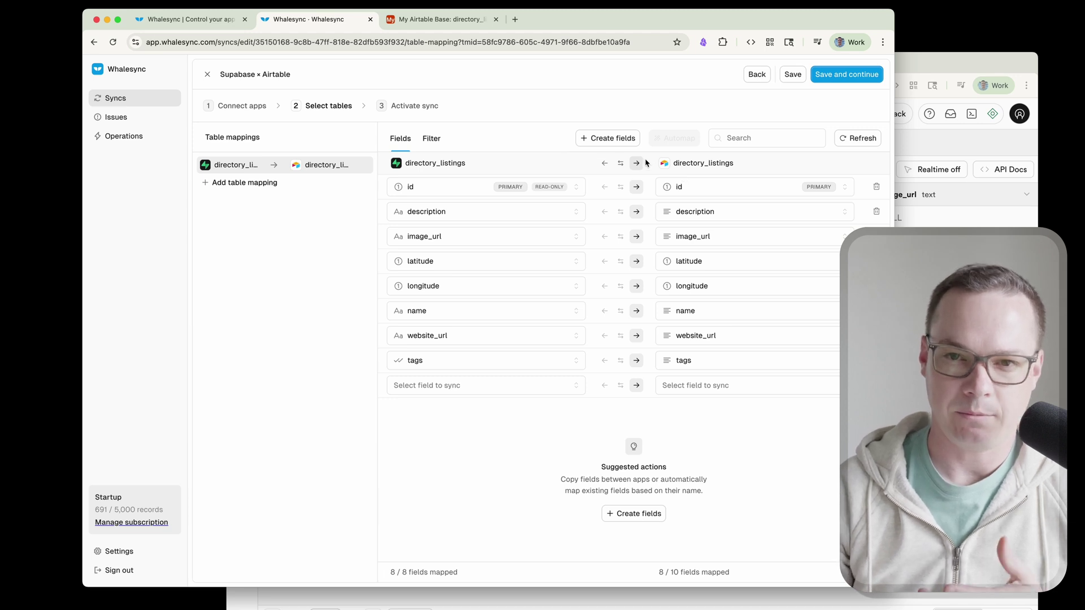
pyautogui.click(621, 164)
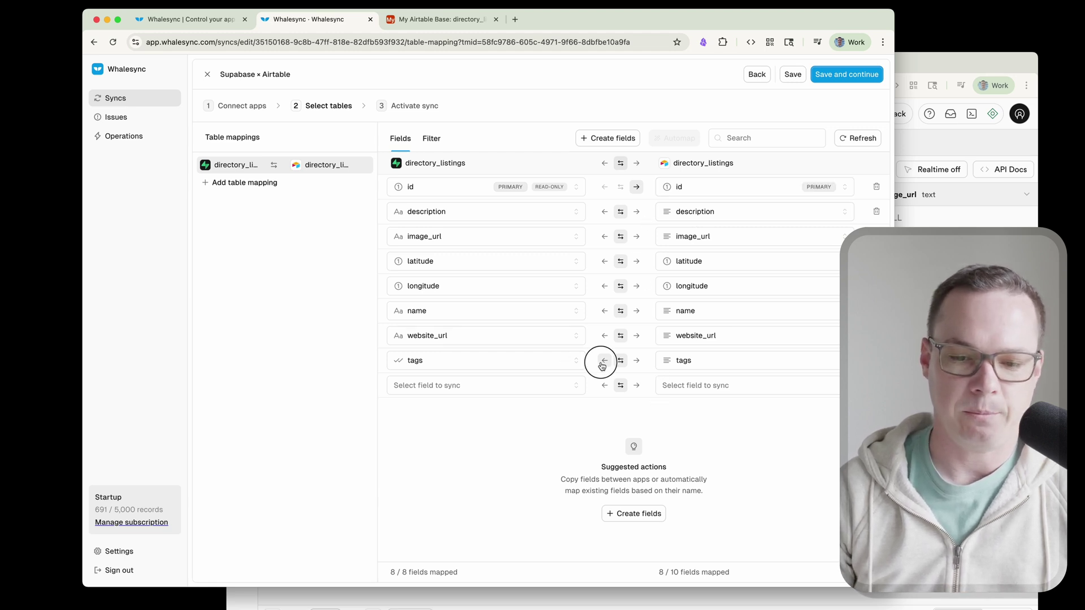
pyautogui.click(638, 361)
pyautogui.click(620, 361)
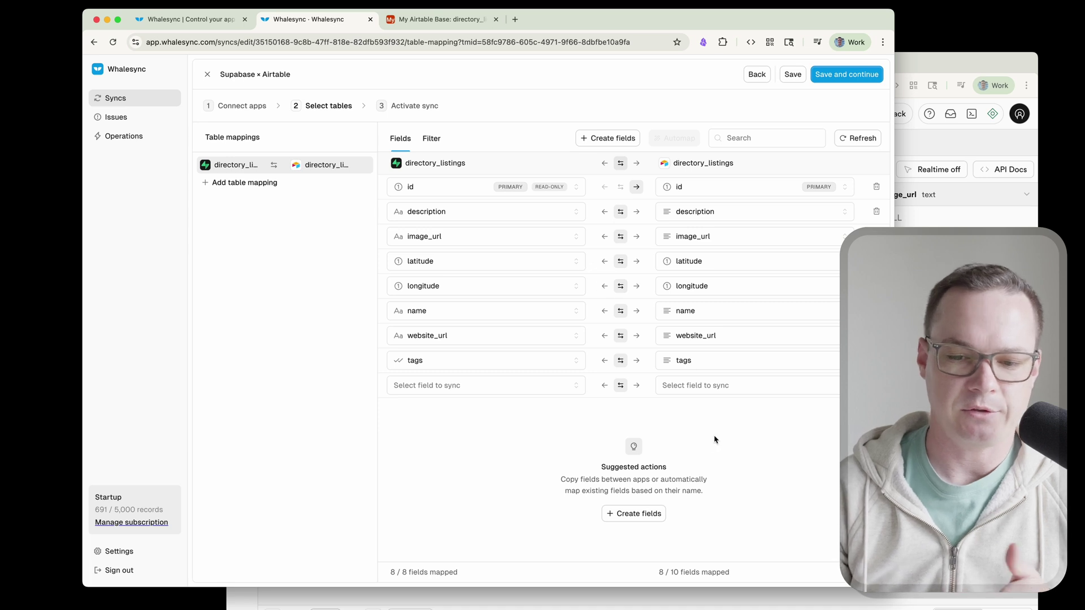
pyautogui.click(836, 80)
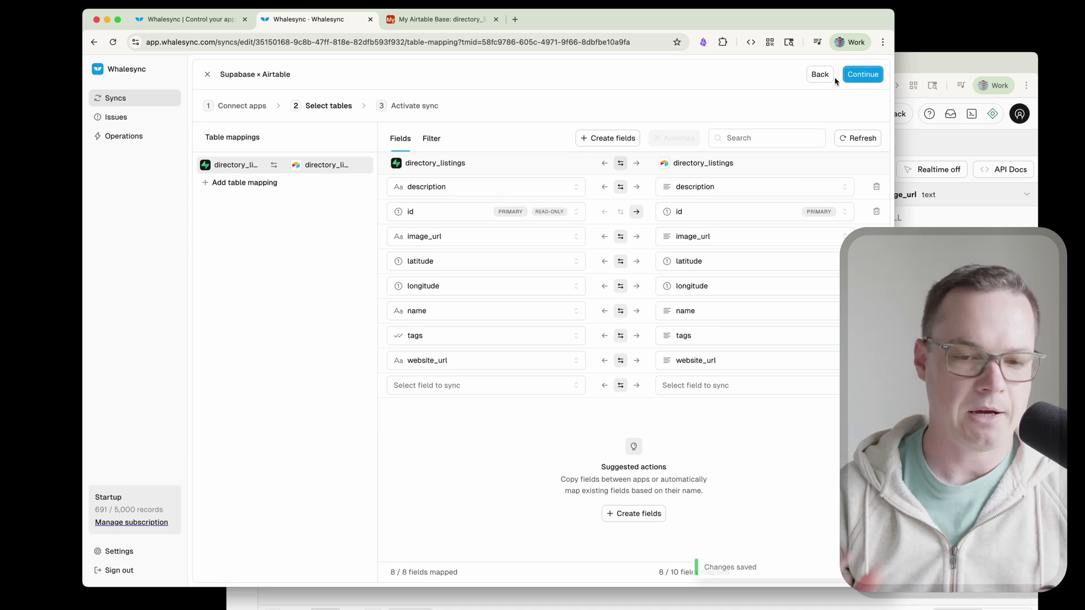
# Step: Activate the sync, then view the Brooklyn Bridge and Central Park records in Airtable's widened grid
pyautogui.click(835, 79)
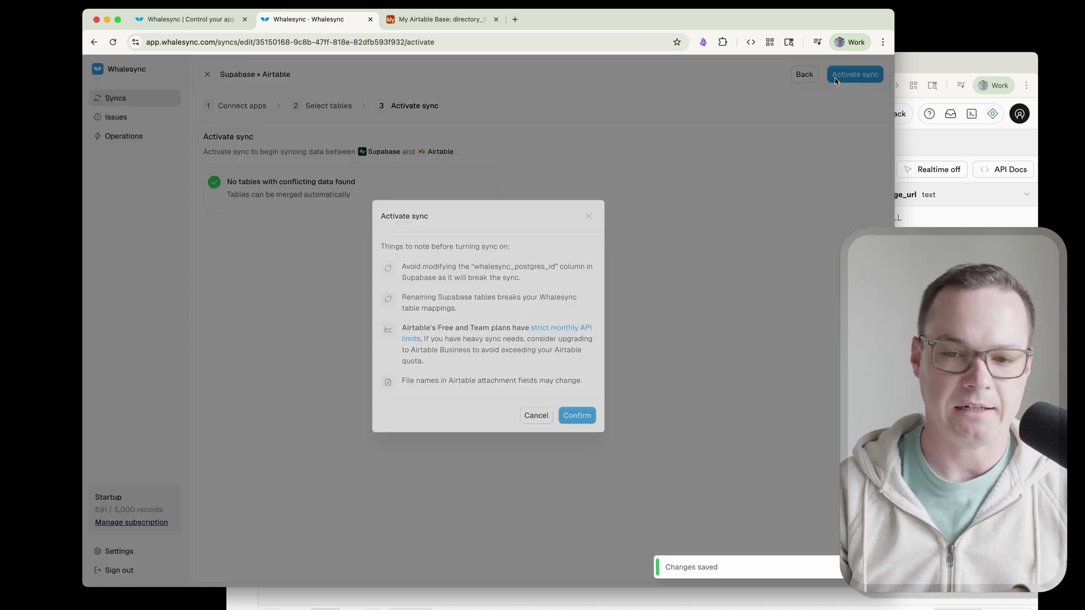
pyautogui.click(582, 421)
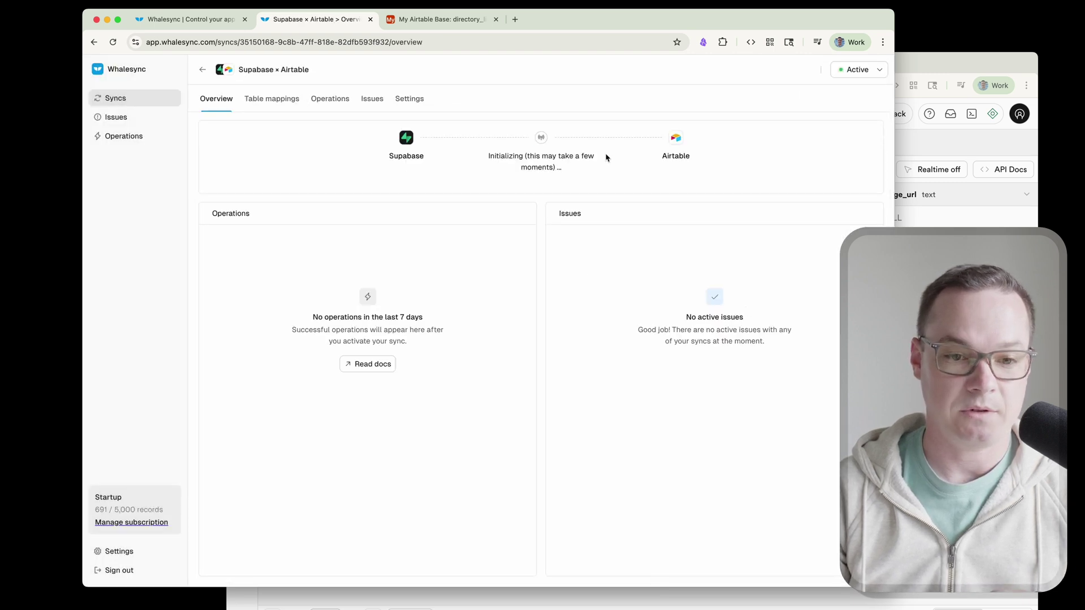
pyautogui.hotkey('ctrl', 'Tab')
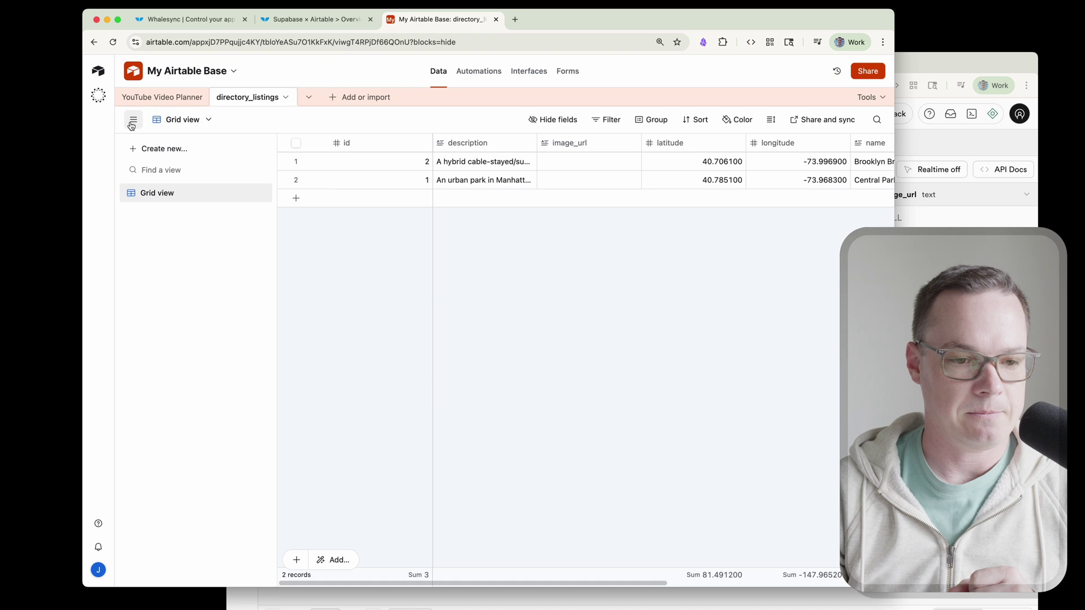
pyautogui.click(133, 119)
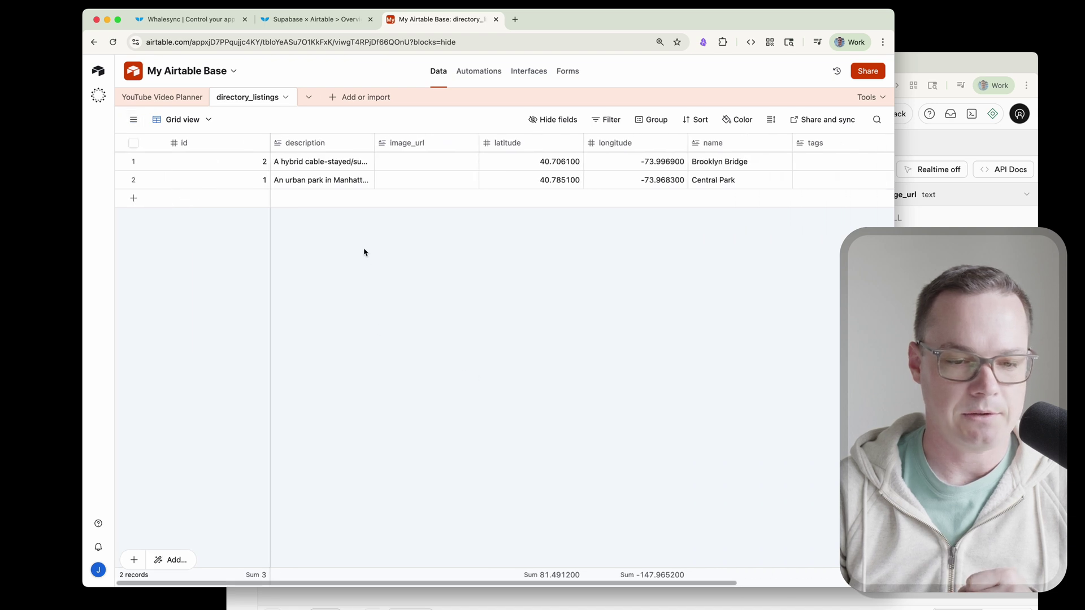
# Step: Add a record named 'New One' with description 'Another record description.'
pyautogui.click(334, 202)
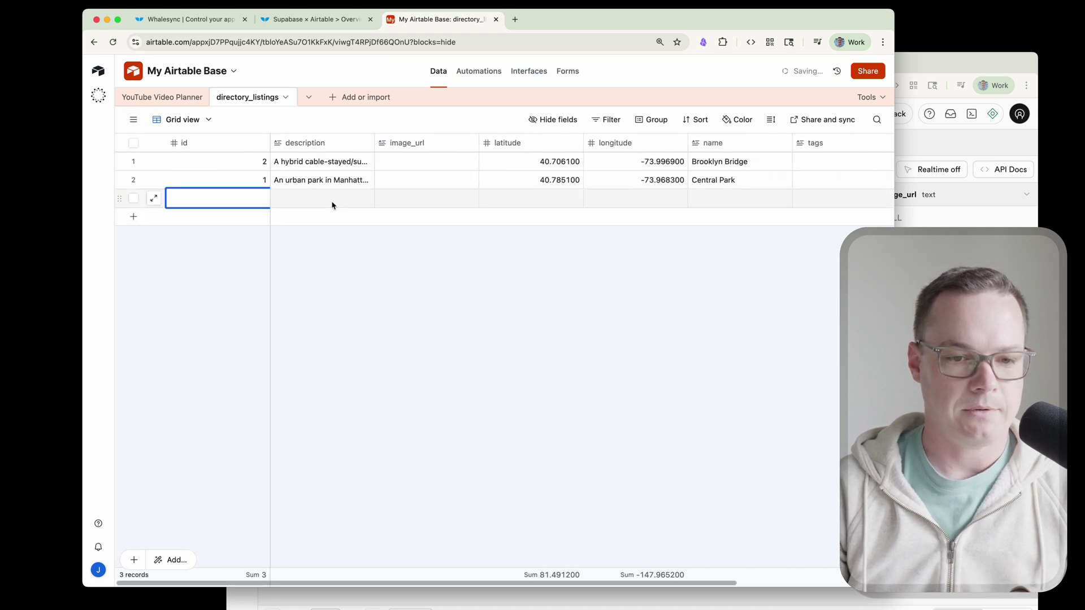
pyautogui.click(332, 205)
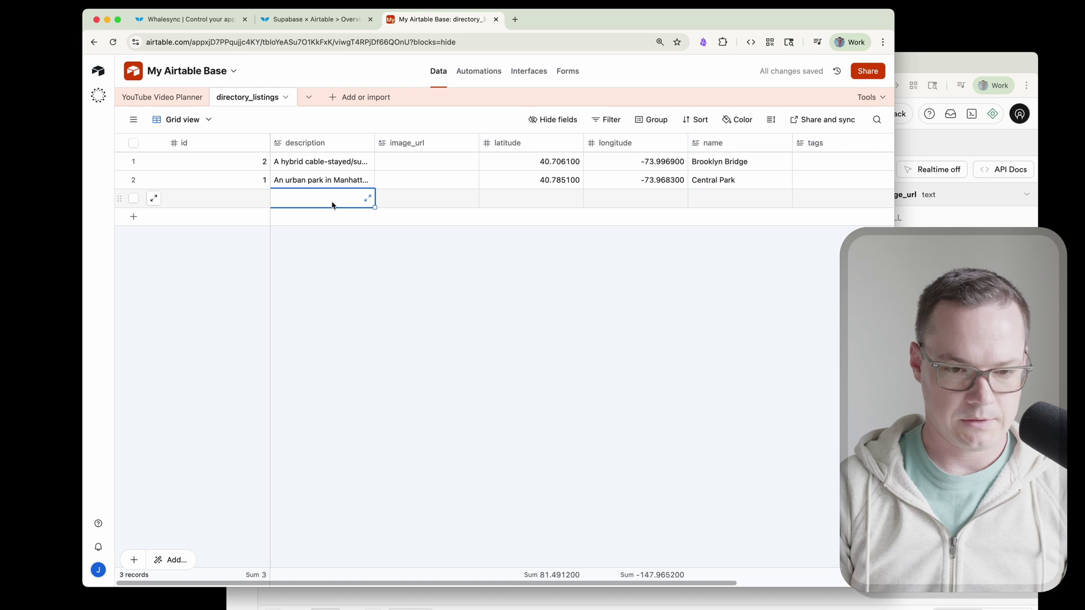
pyautogui.write('Another record description')
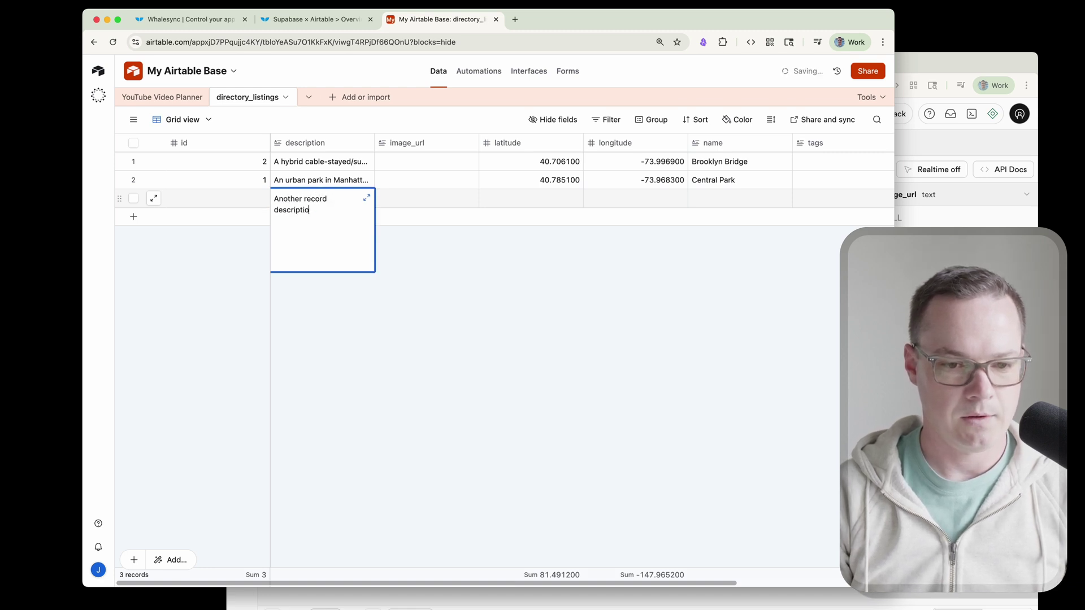
pyautogui.press('Return')
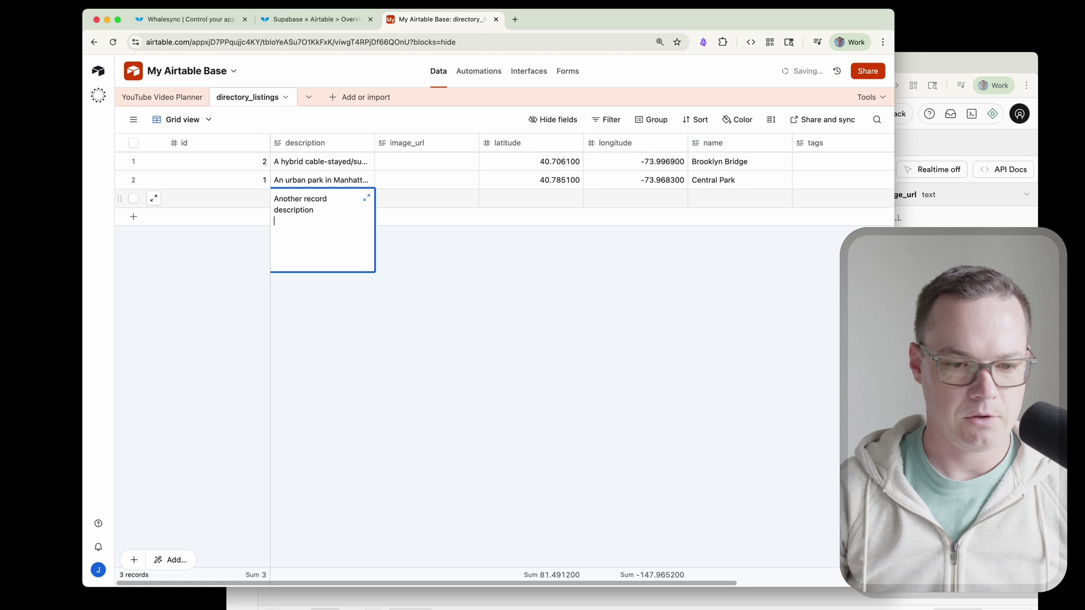
pyautogui.press('BackSpace')
pyautogui.write('.')
pyautogui.click(427, 198)
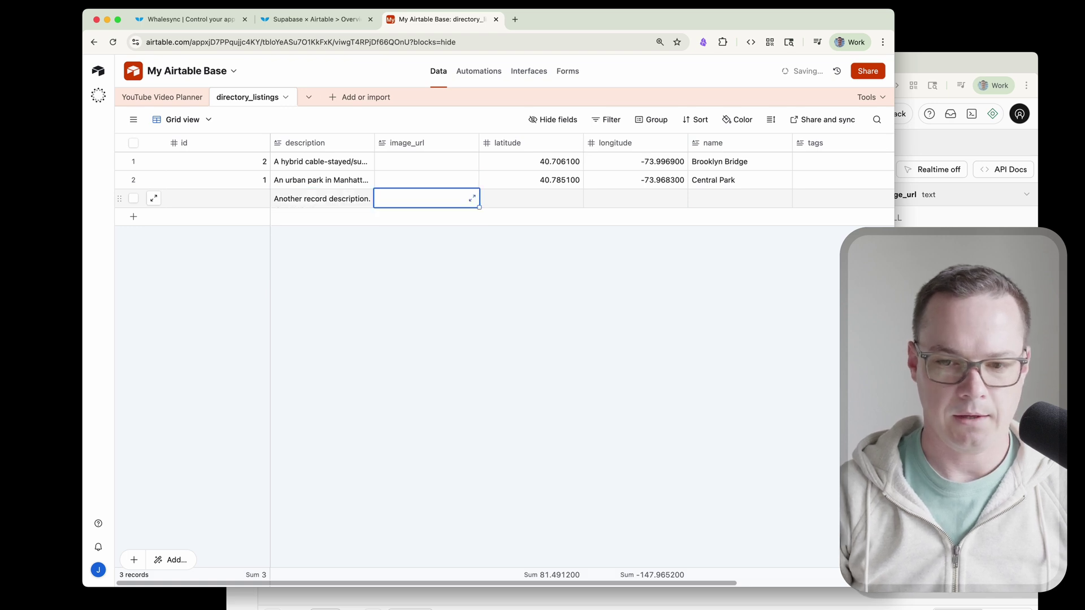
pyautogui.press('Right')
pyautogui.press('Right')
pyautogui.press('Right')
pyautogui.press('Right')
pyautogui.press('Right')
pyautogui.press('Left')
pyautogui.press('Left')
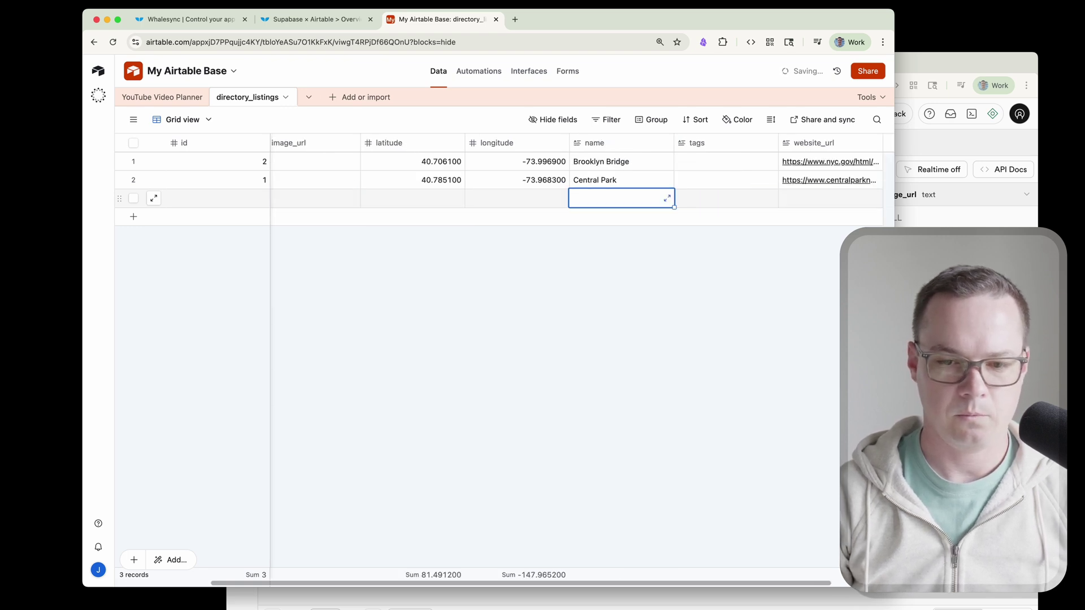
pyautogui.write('New One')
pyautogui.press('Return')
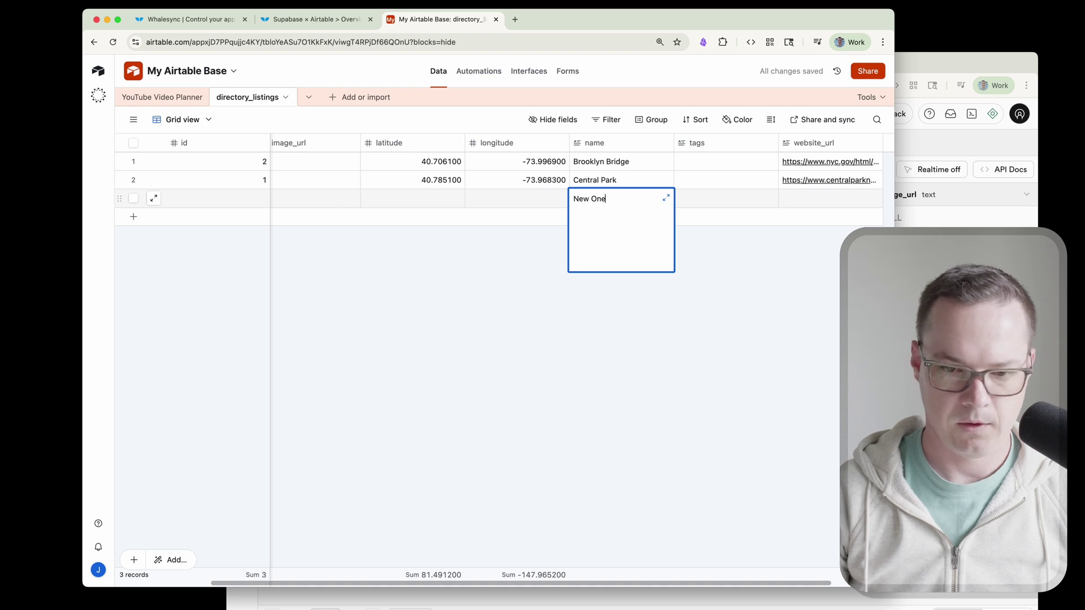
pyautogui.click(579, 298)
# Step: Move the name column beside id and make the id column narrower
pyautogui.click(606, 145)
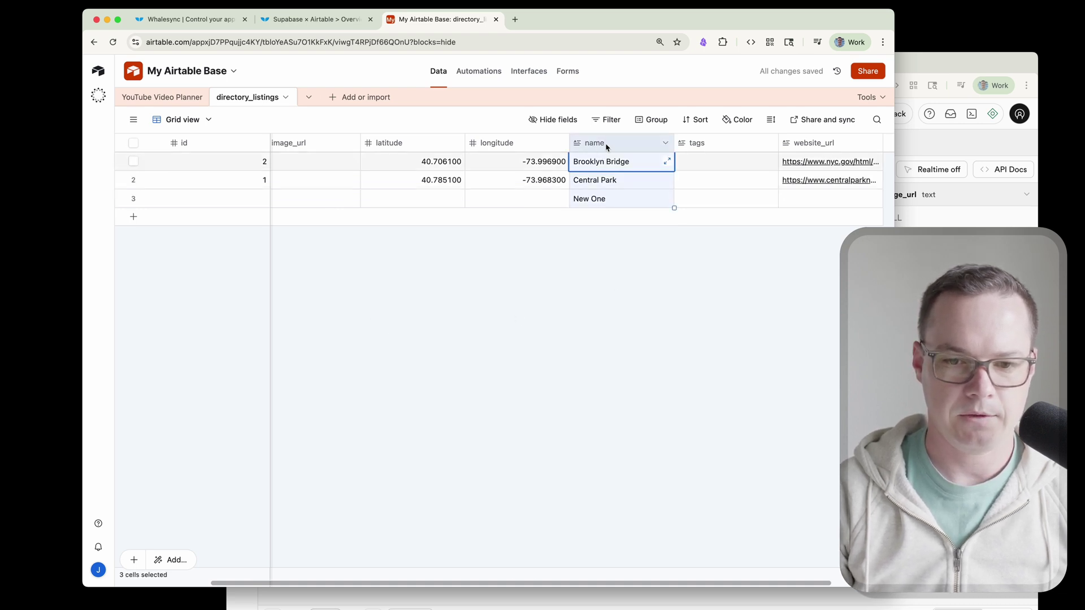
pyautogui.moveTo(606, 147); pyautogui.dragTo(268, 149)
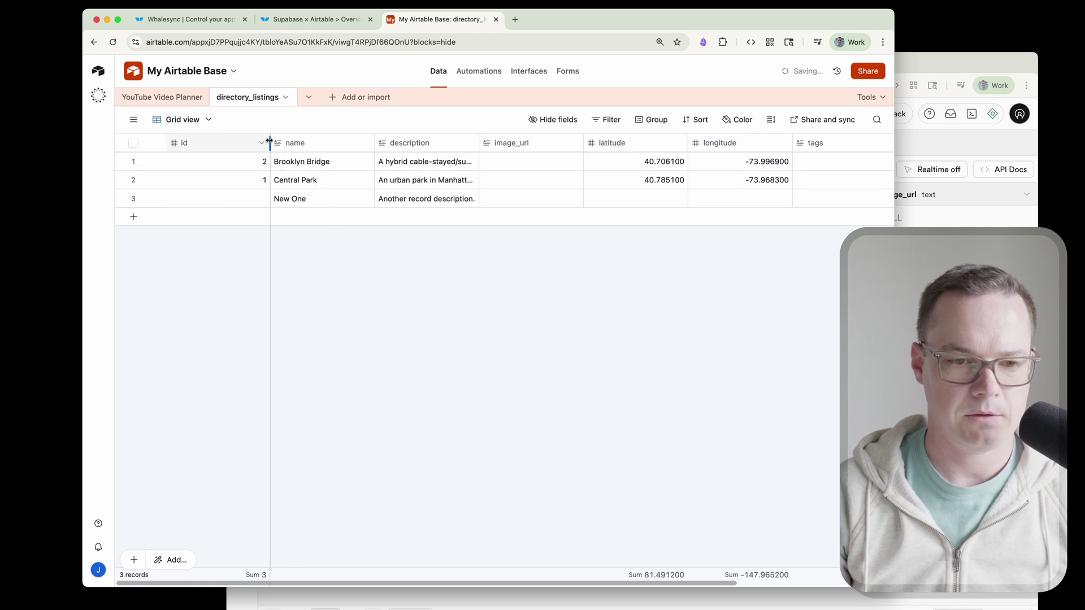
pyautogui.moveTo(270, 141); pyautogui.dragTo(204, 143)
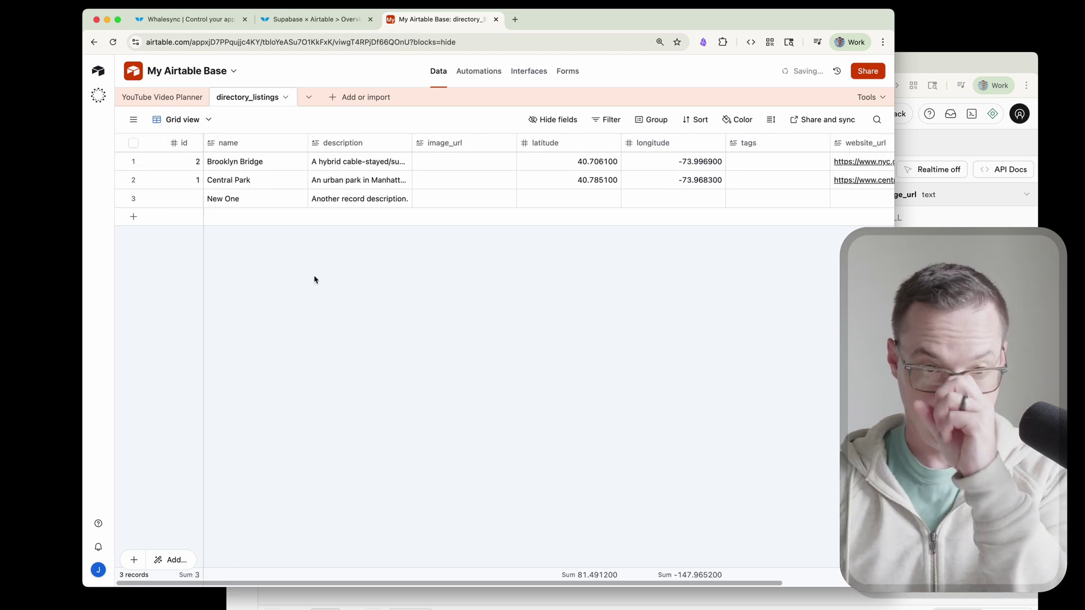
pyautogui.click(314, 19)
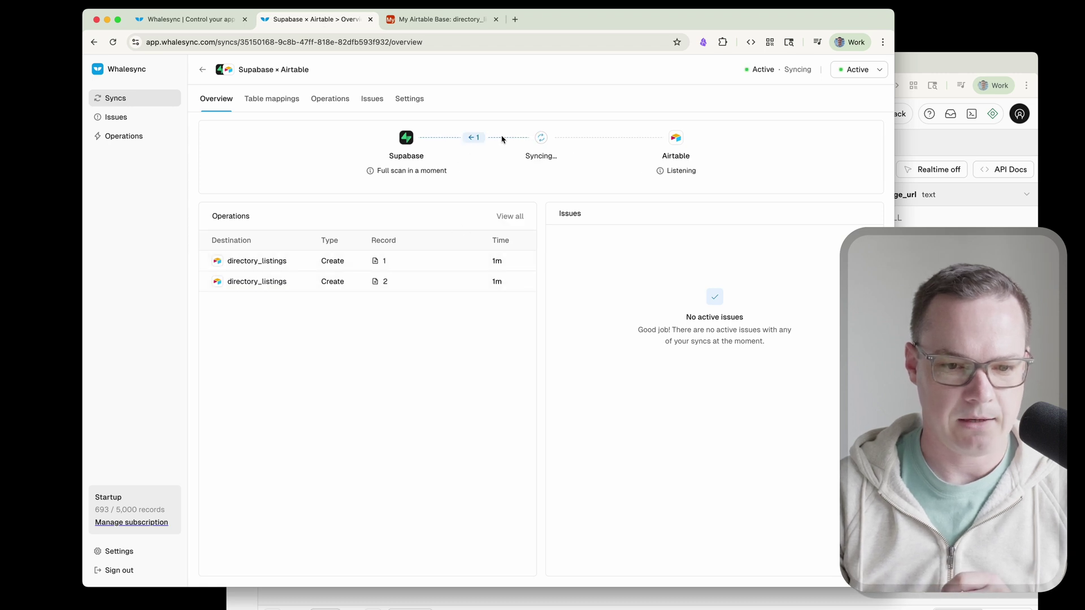
# Step: Reload Supabase's directory_listings table to reveal synced row 7, New One
pyautogui.press('super+grave')
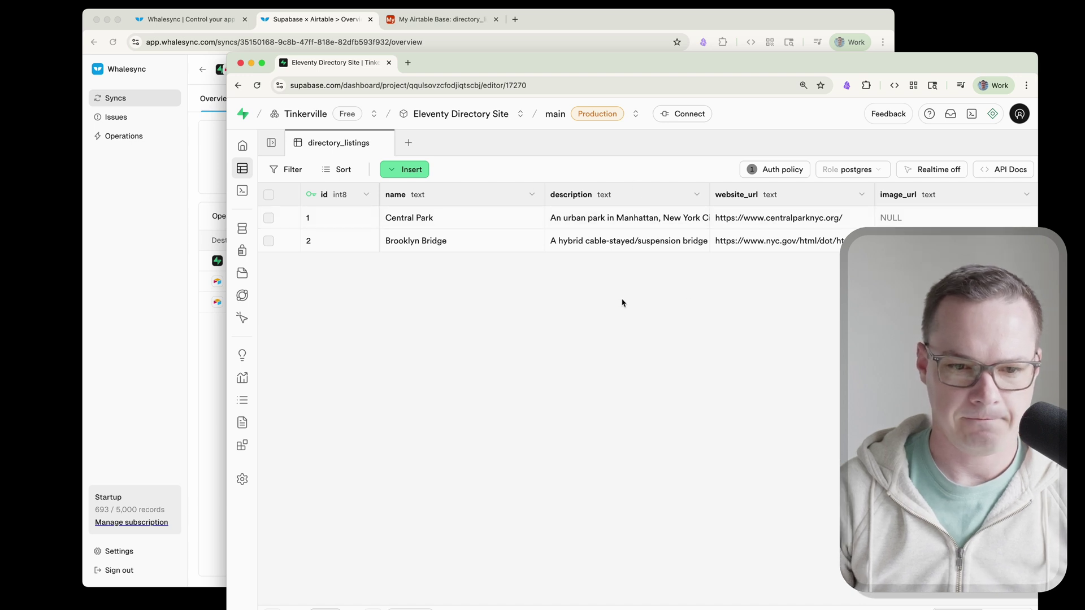
pyautogui.press('super+r')
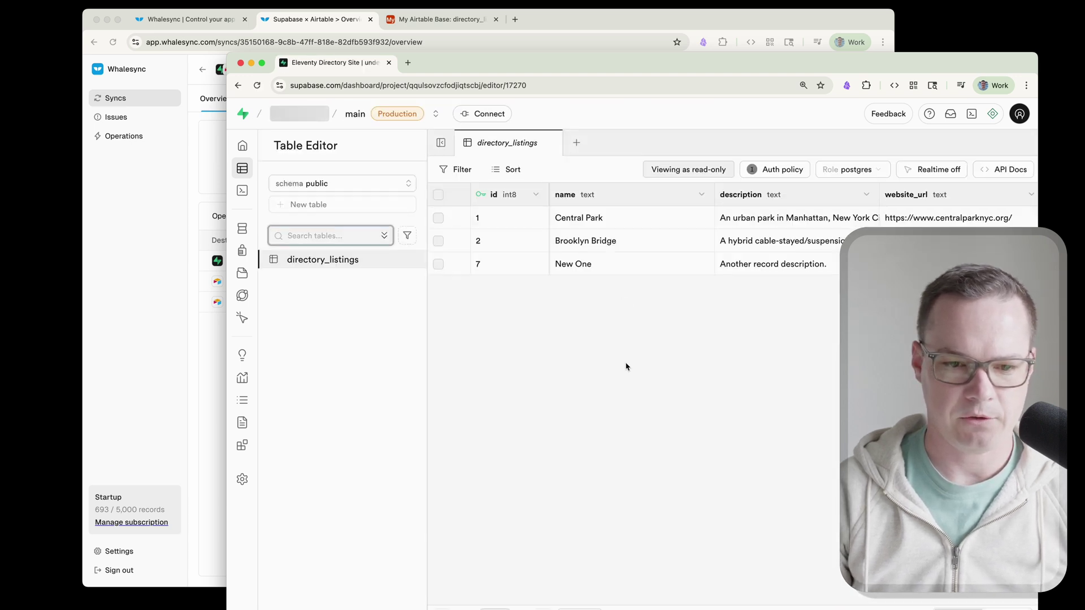
pyautogui.click(441, 142)
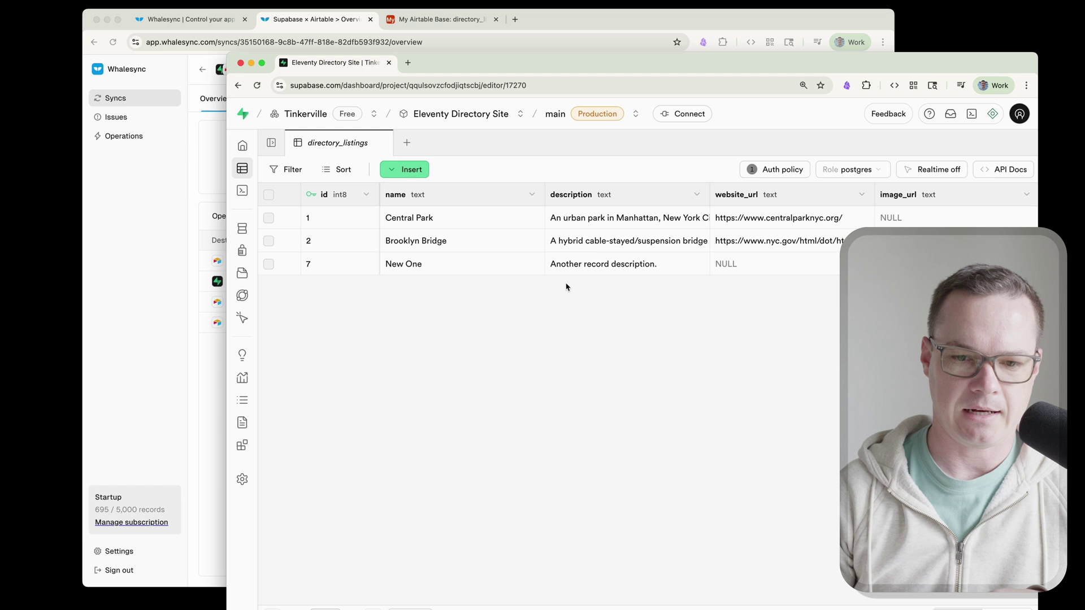
# Step: Try twice to edit row 7's read-only 'New One' name, then bring up the Insert options
pyautogui.click(460, 262)
pyautogui.doubleClick(460, 257)
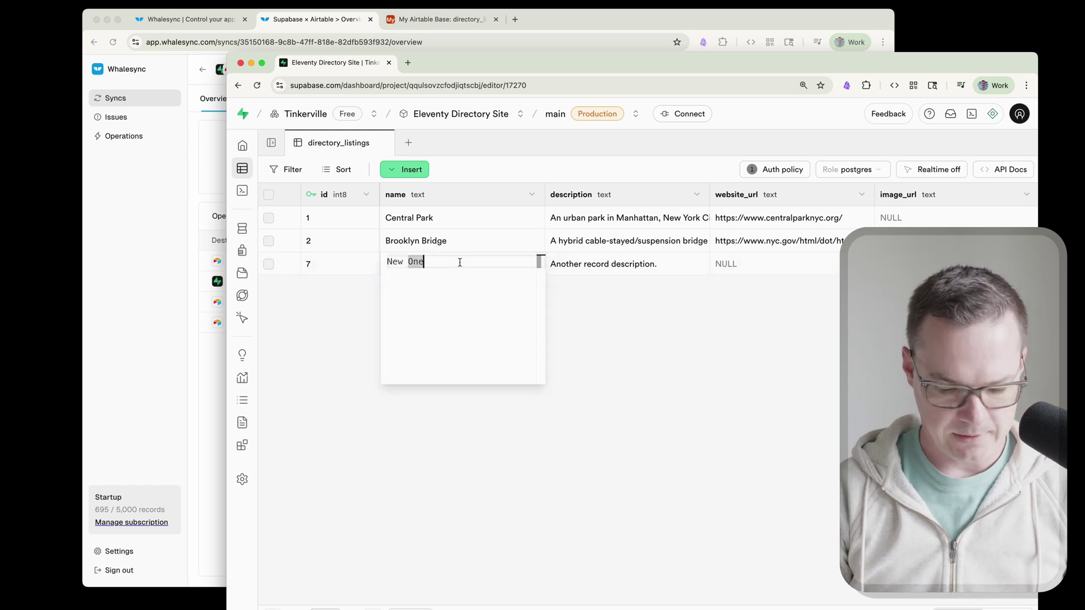
pyautogui.press('BackSpace')
pyautogui.click(621, 366)
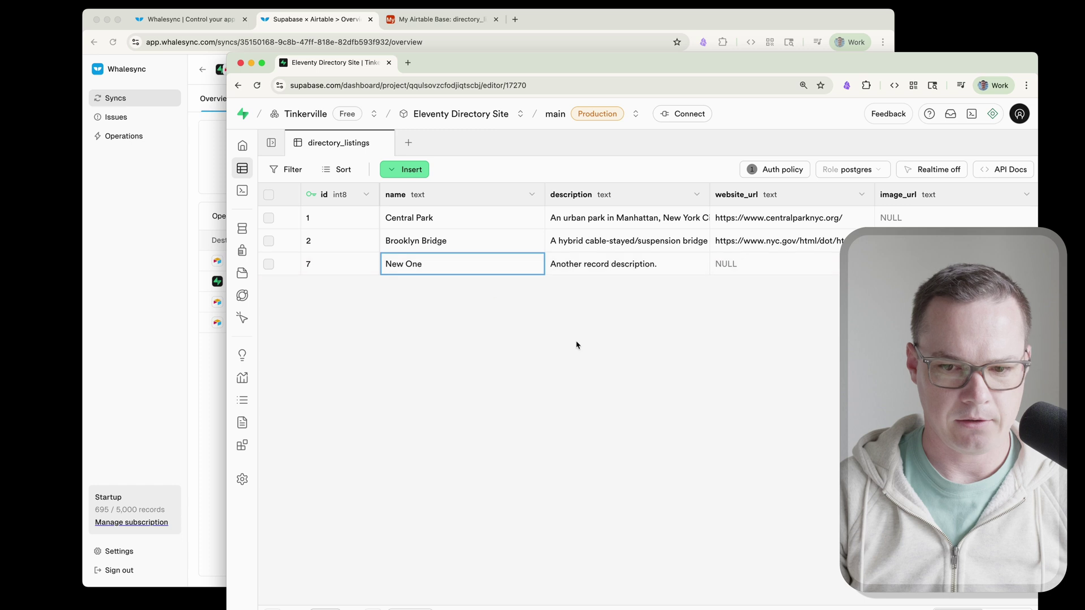
pyautogui.doubleClick(483, 269)
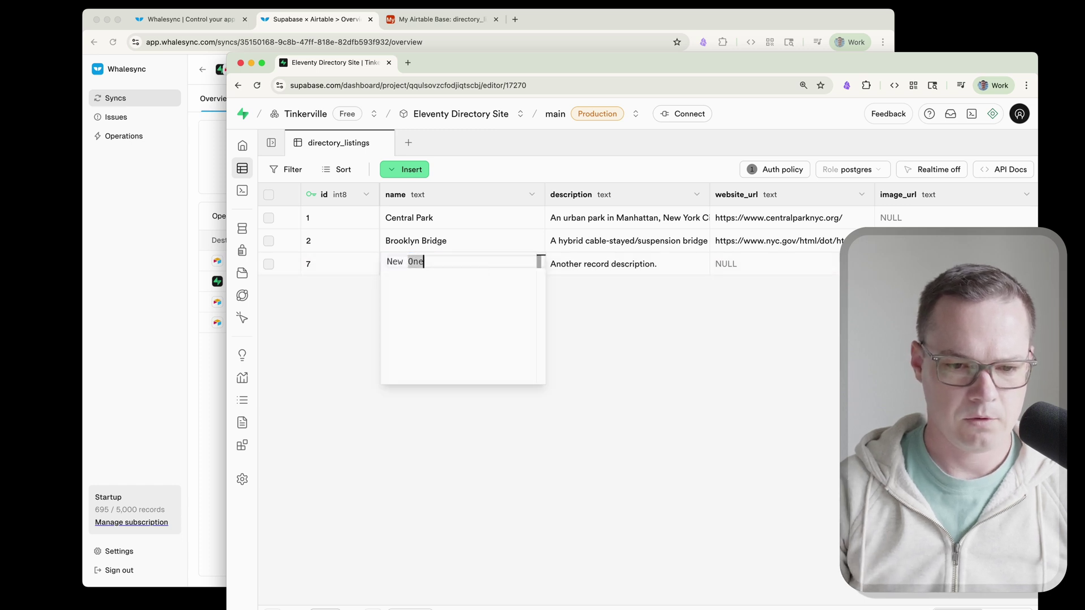
pyautogui.press('BackSpace')
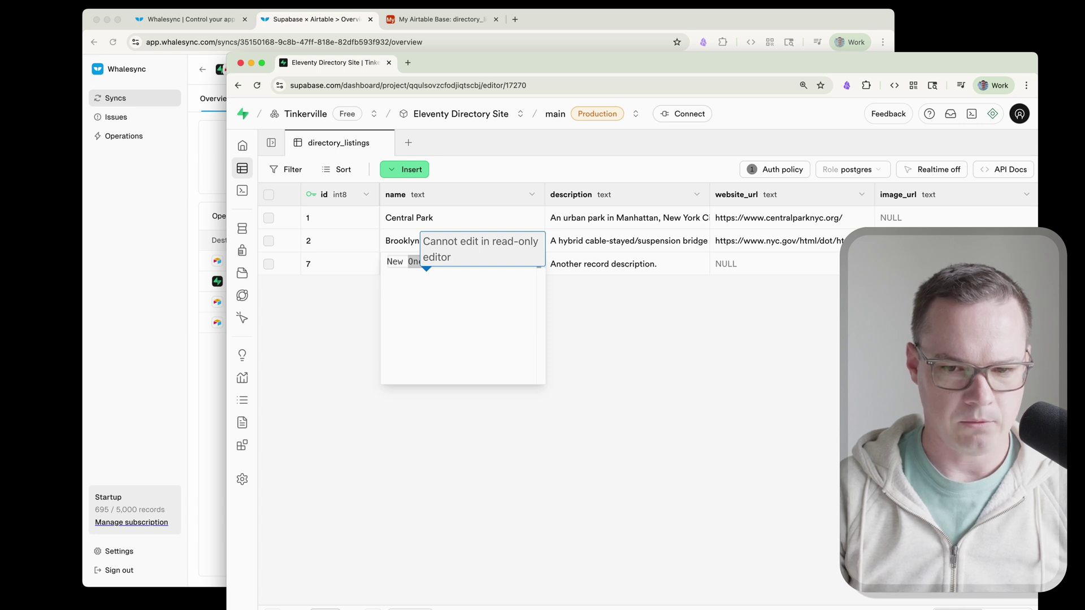
pyautogui.click(598, 331)
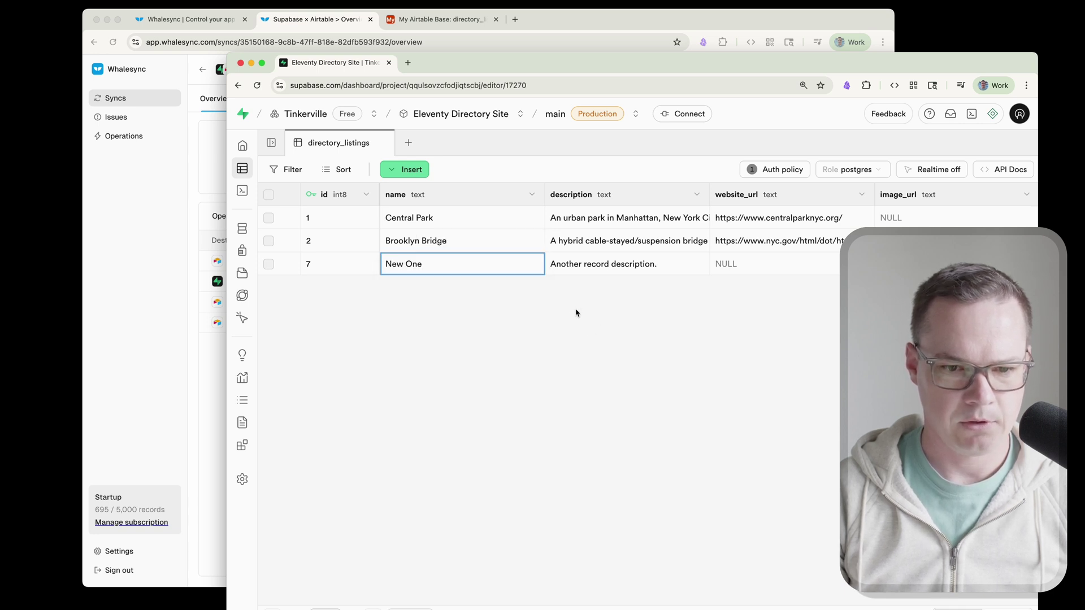
pyautogui.click(412, 169)
# Step: Insert row 8 with name 'Newest One' and description 'Another description part two'
pyautogui.click(437, 199)
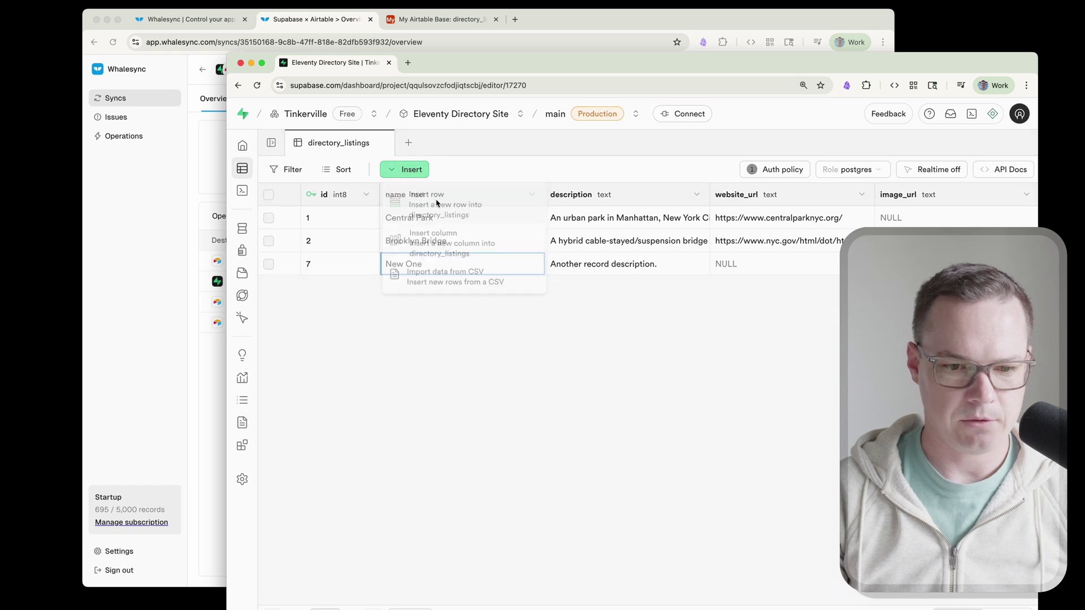
pyautogui.click(799, 260)
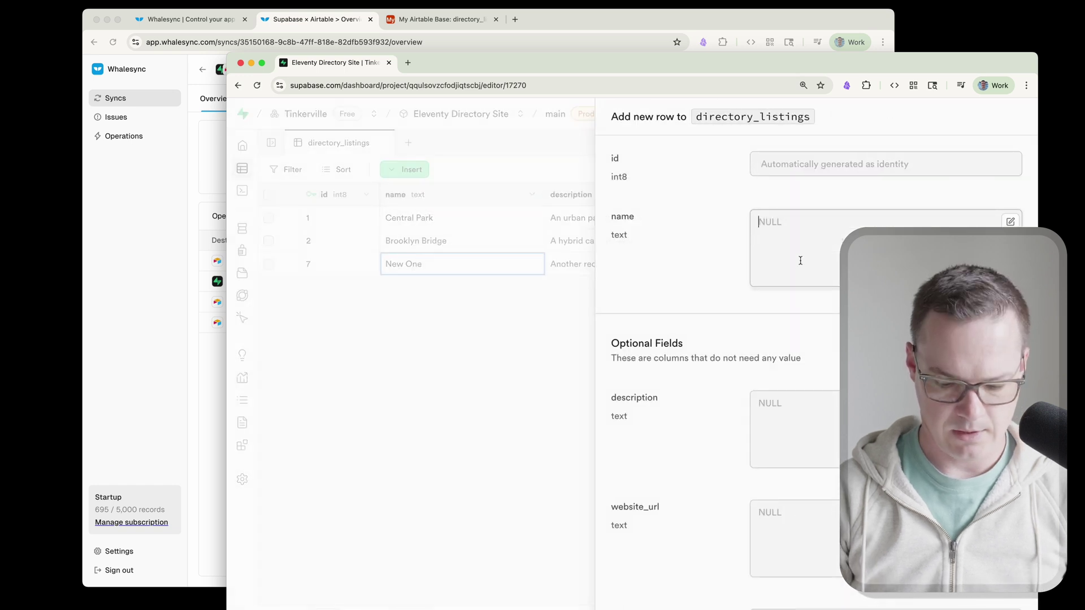
pyautogui.write('Newest One')
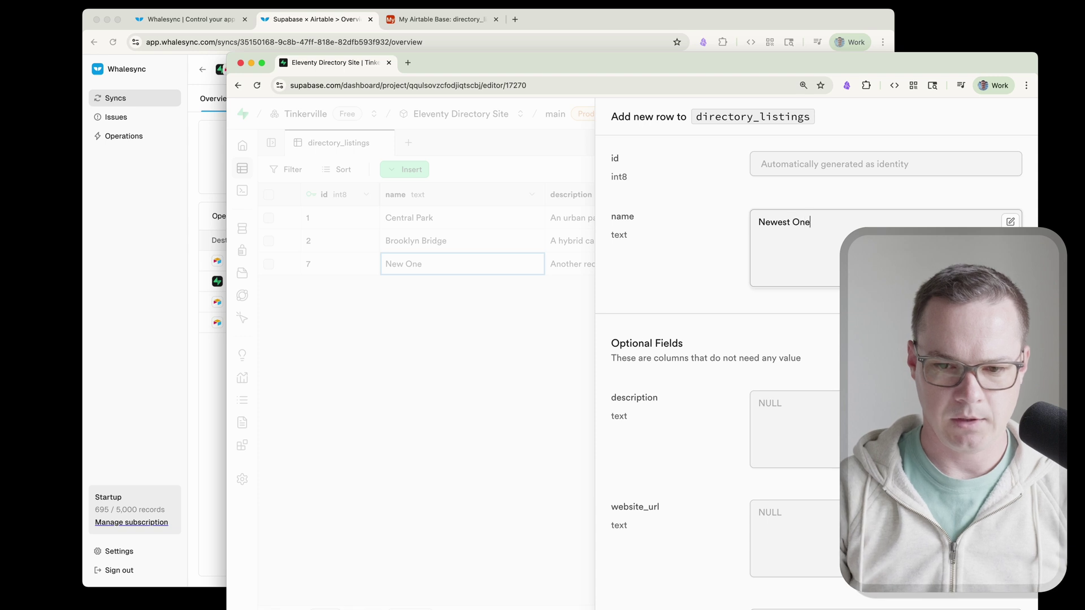
pyautogui.click(819, 419)
pyautogui.write('Another de')
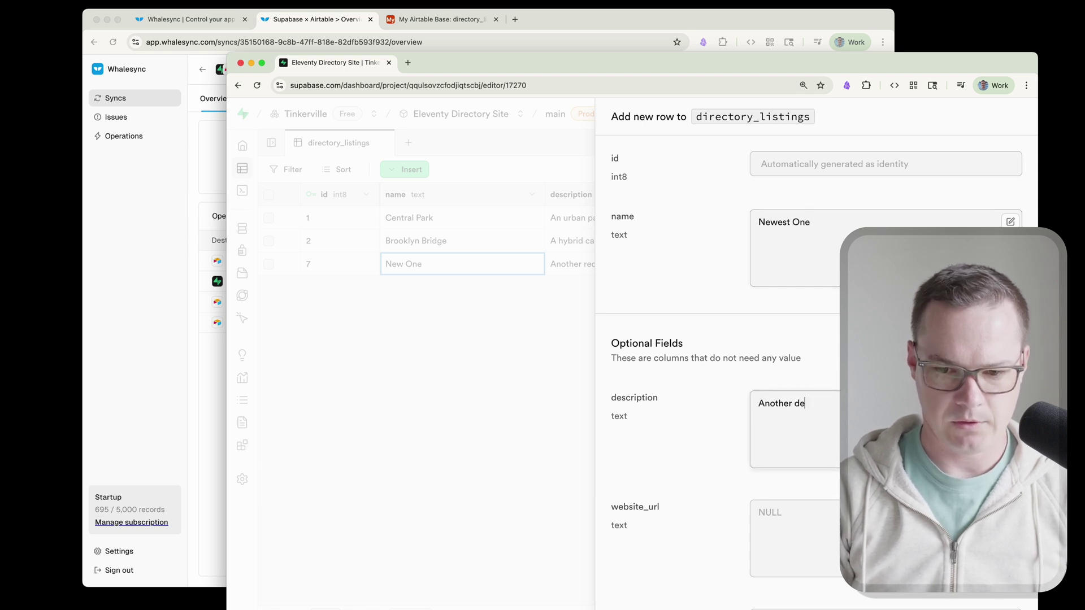
pyautogui.write('scription')
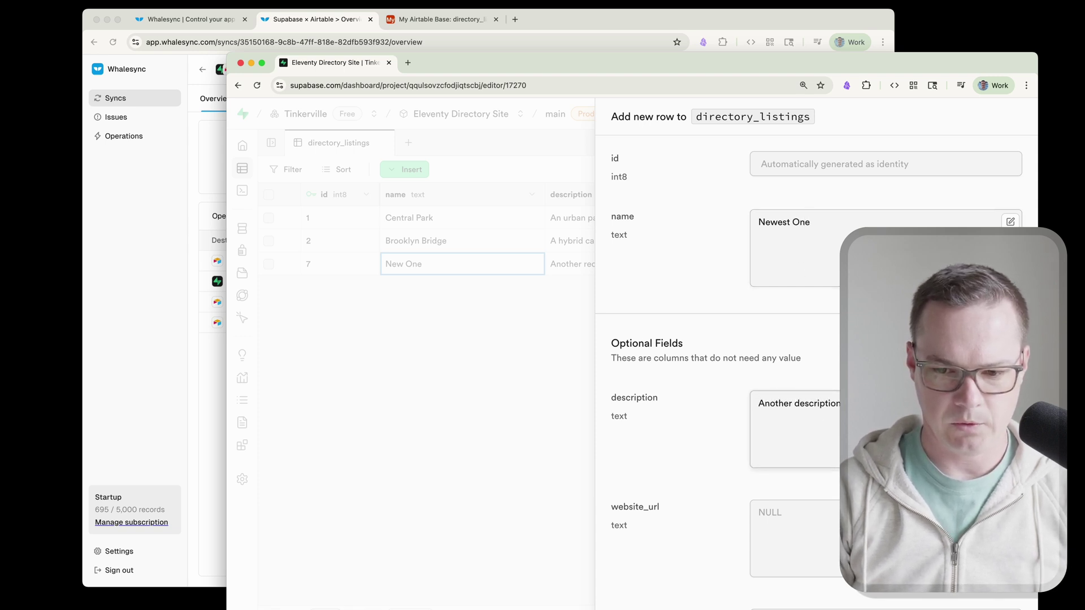
pyautogui.scroll(-5, 701, 474)
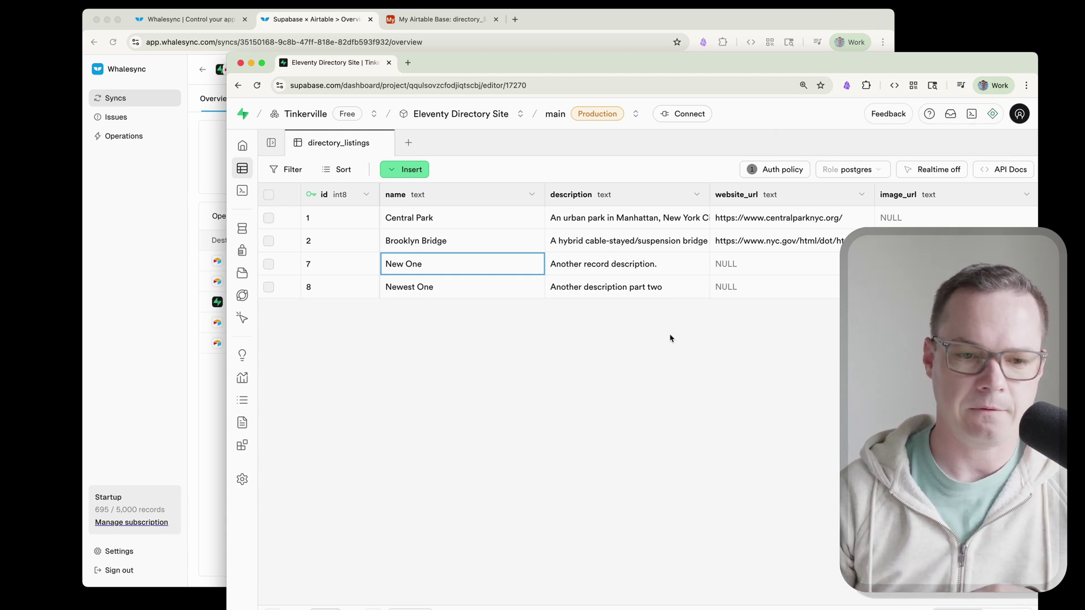
pyautogui.hscroll(5, 565, 288)
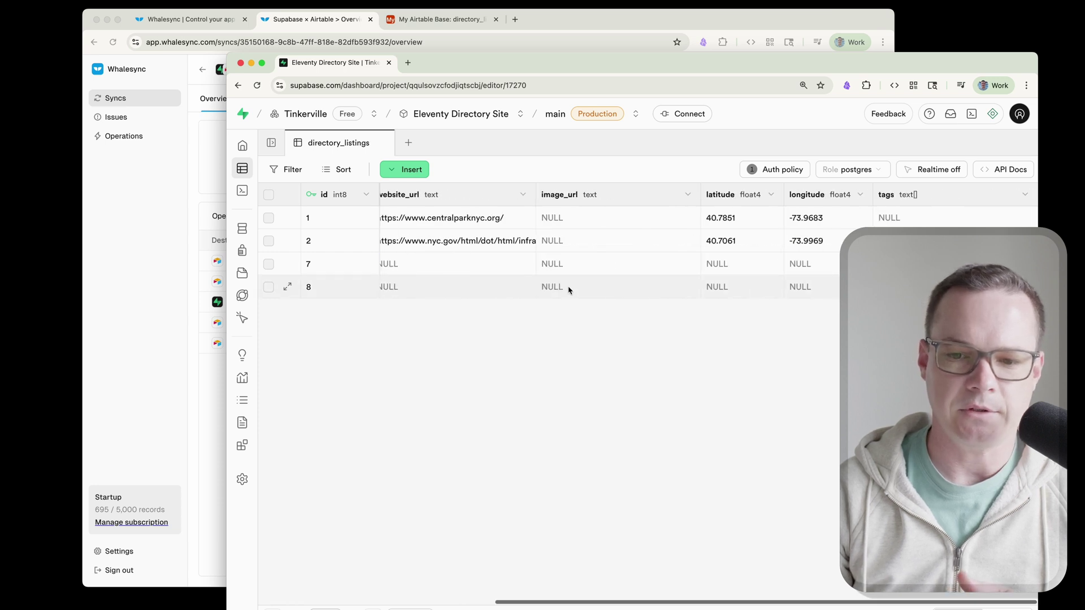
pyautogui.hscroll(-5, 569, 290)
pyautogui.hscroll(5, 567, 291)
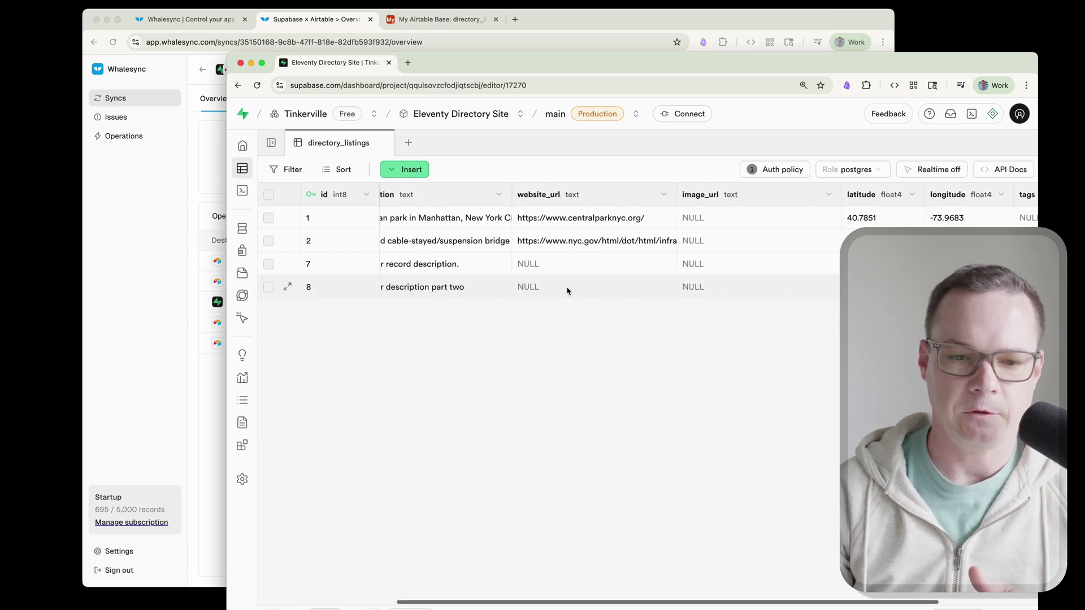
pyautogui.hscroll(-5, 568, 291)
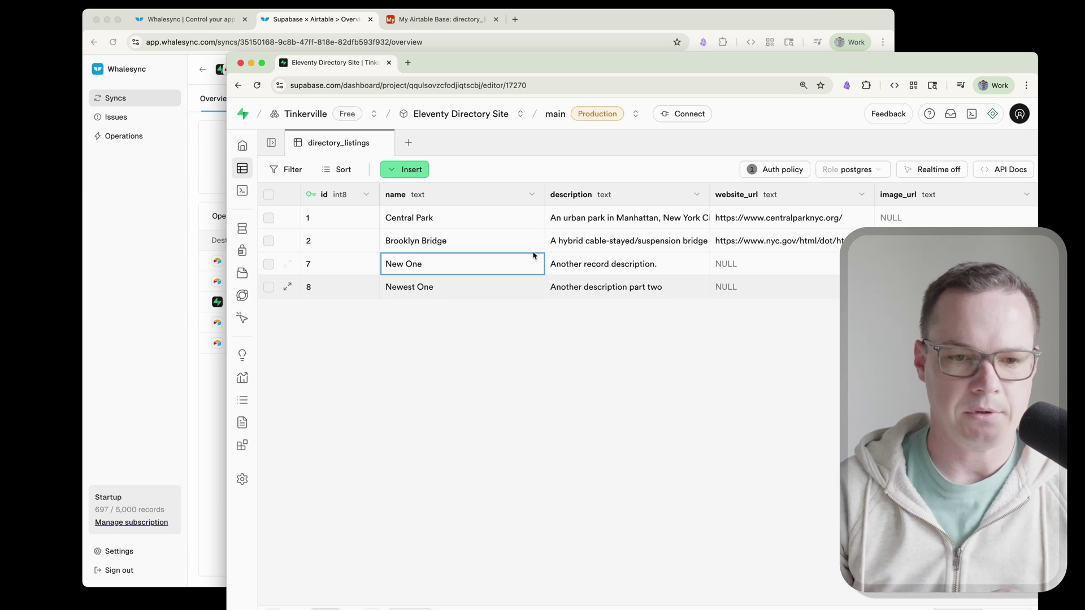
# Step: In Airtable, rename synced record 8 from 'Newest One' to 'Newest One 3'
pyautogui.click(441, 19)
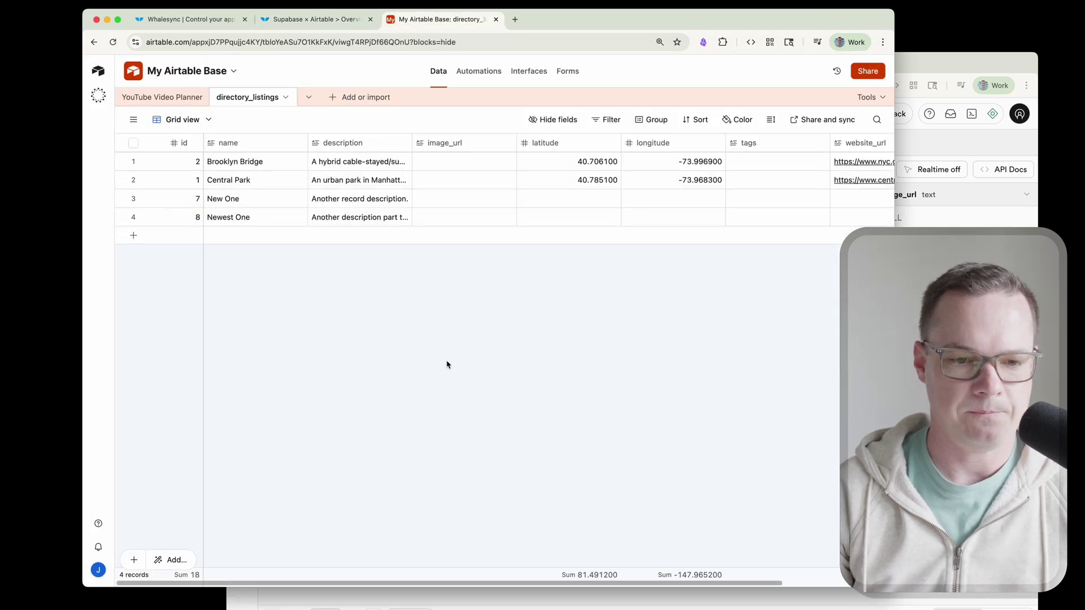
pyautogui.click(259, 219)
pyautogui.click(260, 218)
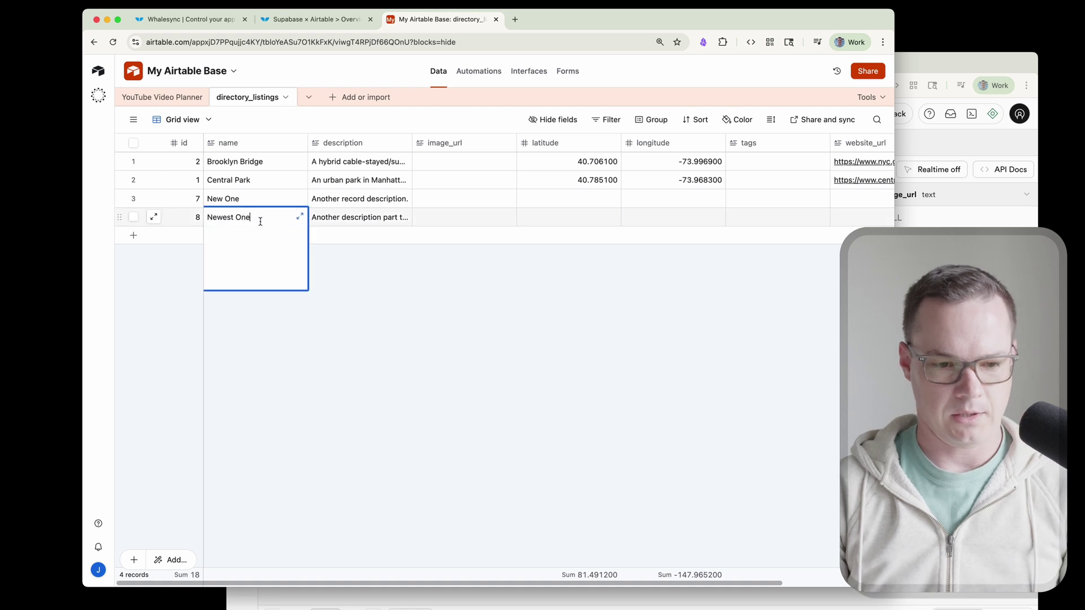
pyautogui.write('3')
pyautogui.click(405, 303)
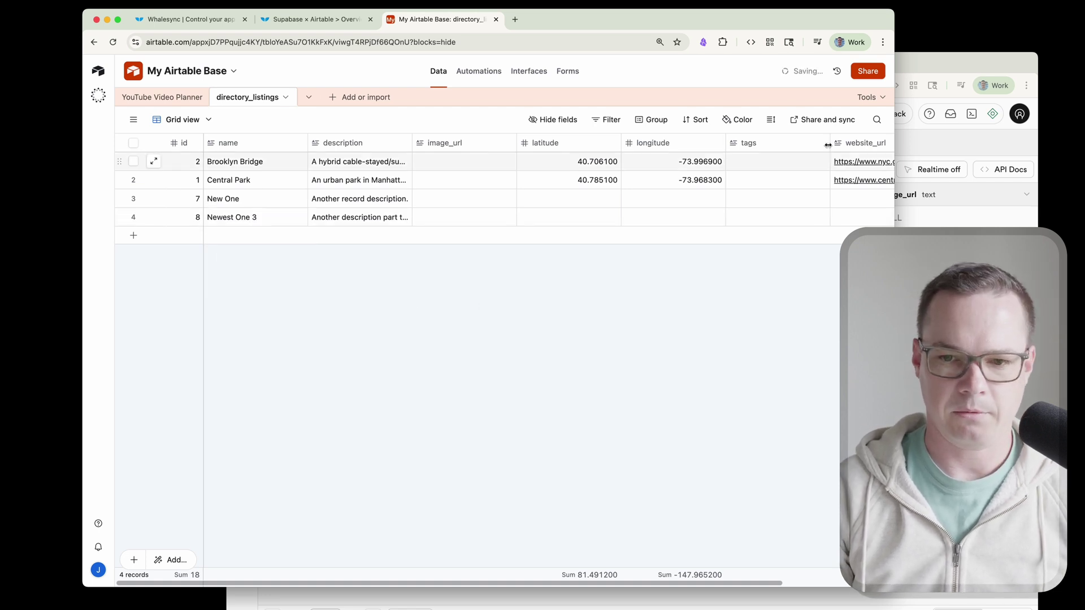
# Step: Reload Supabase's directory_listings until row 8 reads 'Newest One 3'
pyautogui.press('super+grave')
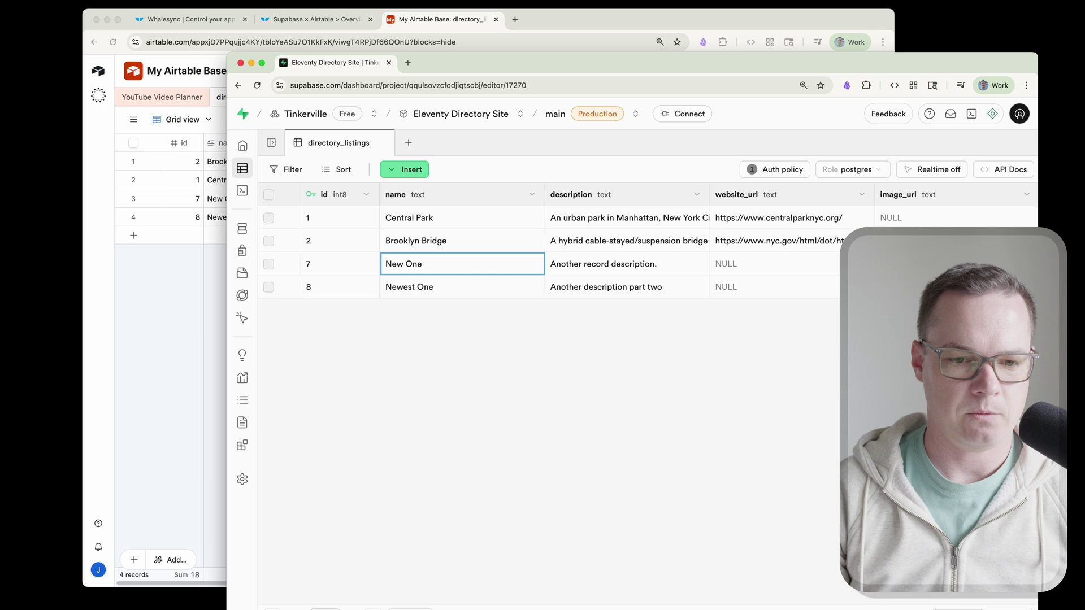
pyautogui.press('super+r')
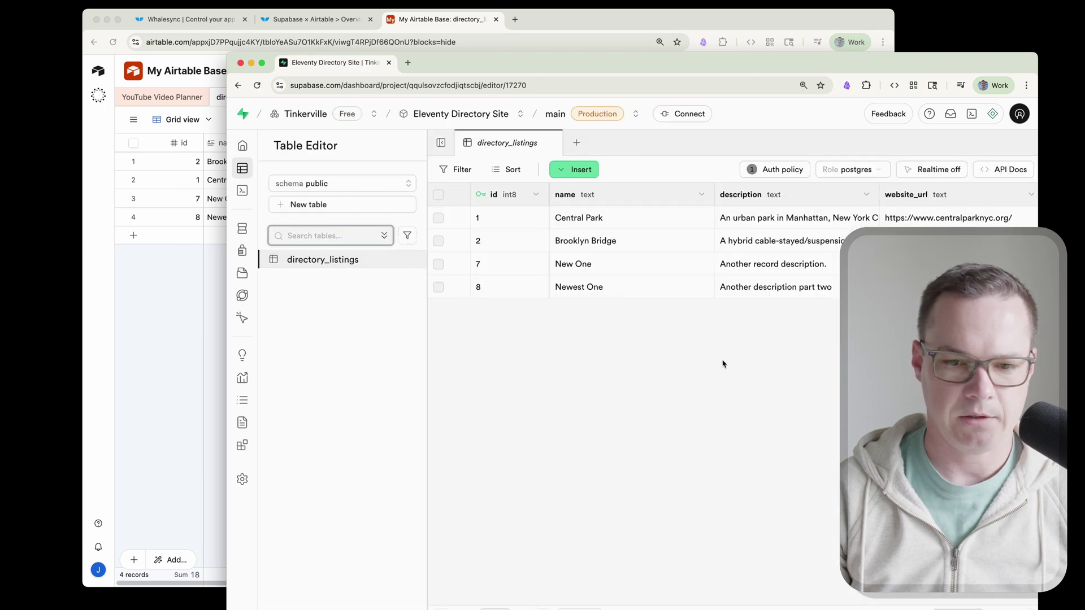
pyautogui.press('super+r')
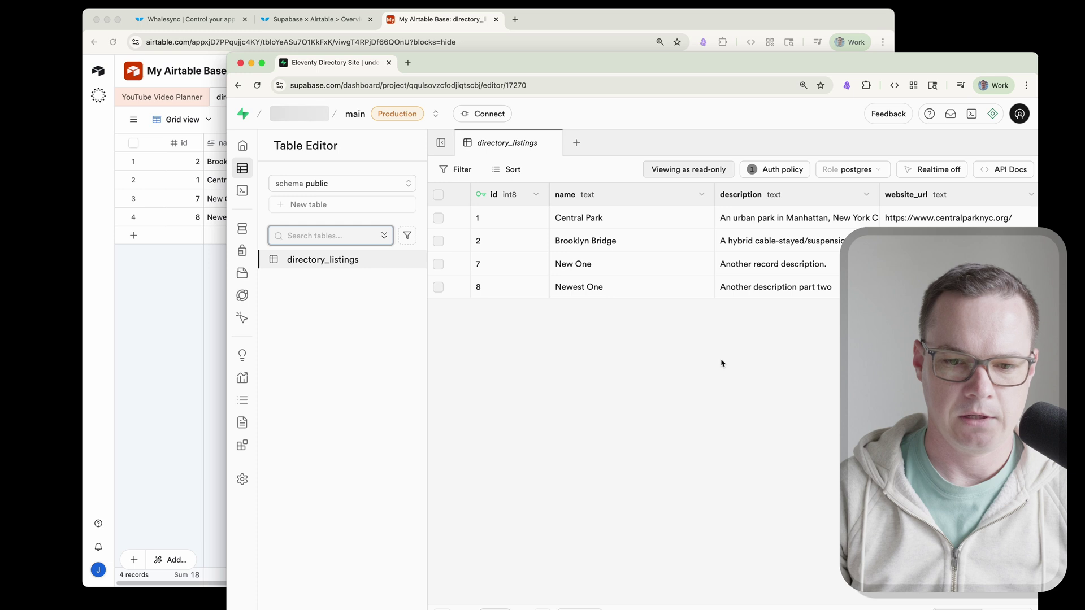
pyautogui.press('super+r')
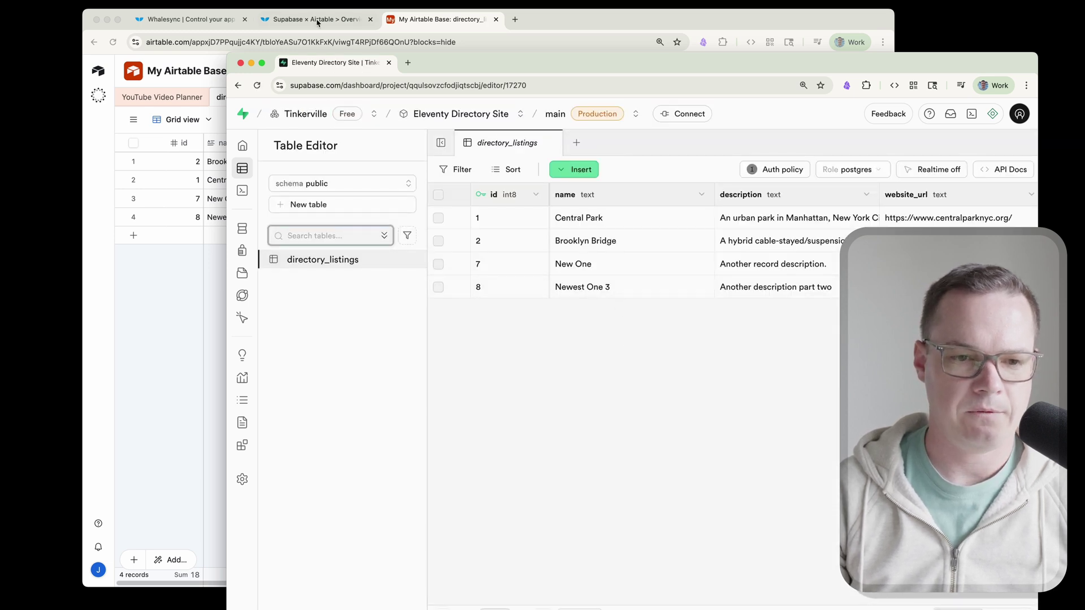
pyautogui.click(297, 22)
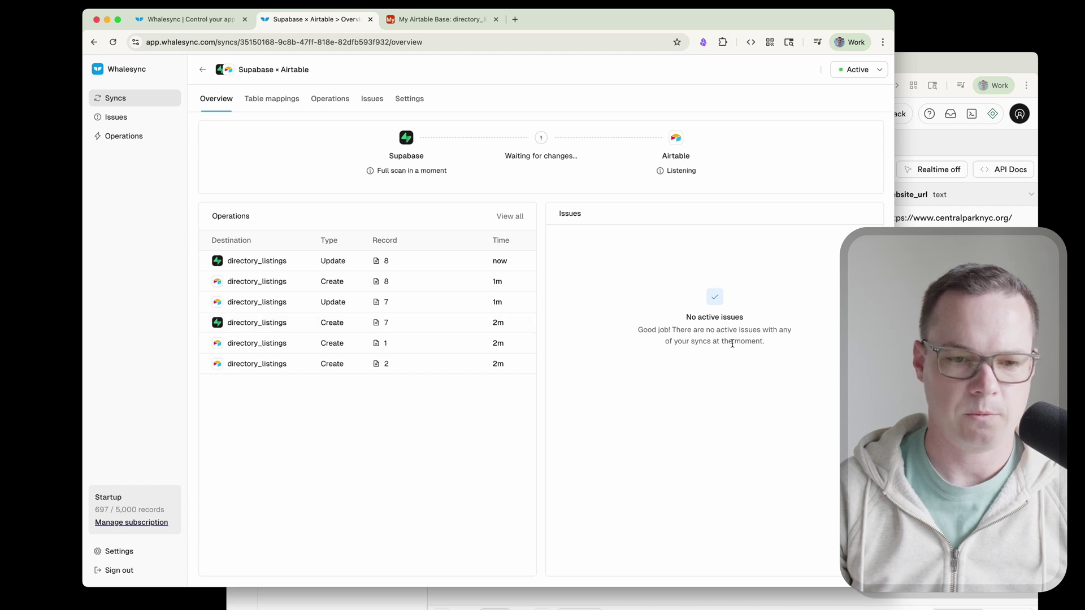
# Step: Read the Supabase and Airtable scan info showing no issues, then return to Airtable
pyautogui.moveTo(411, 172)
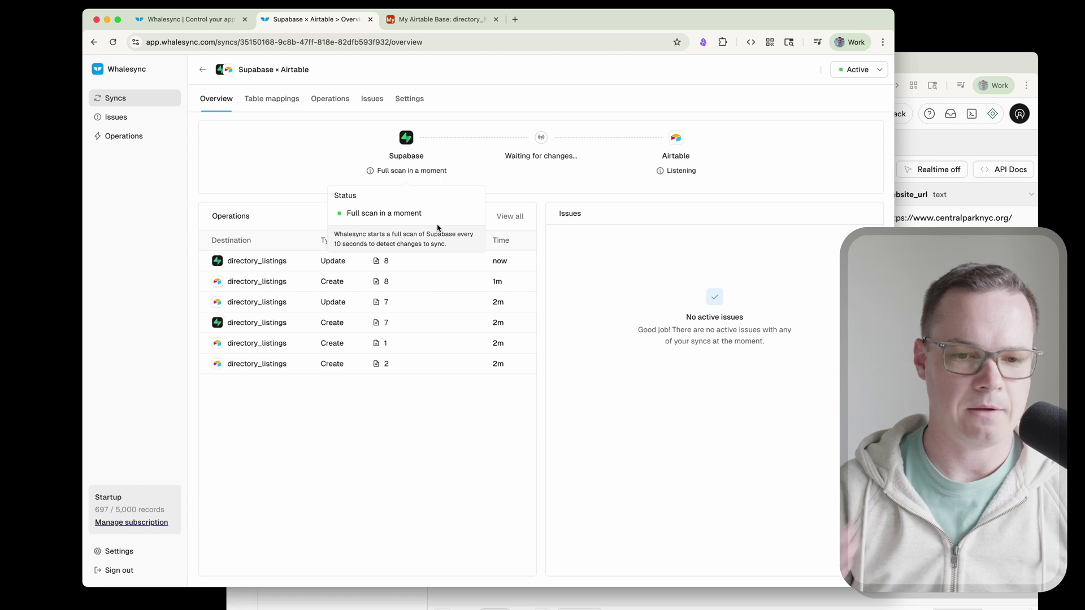
pyautogui.moveTo(677, 174)
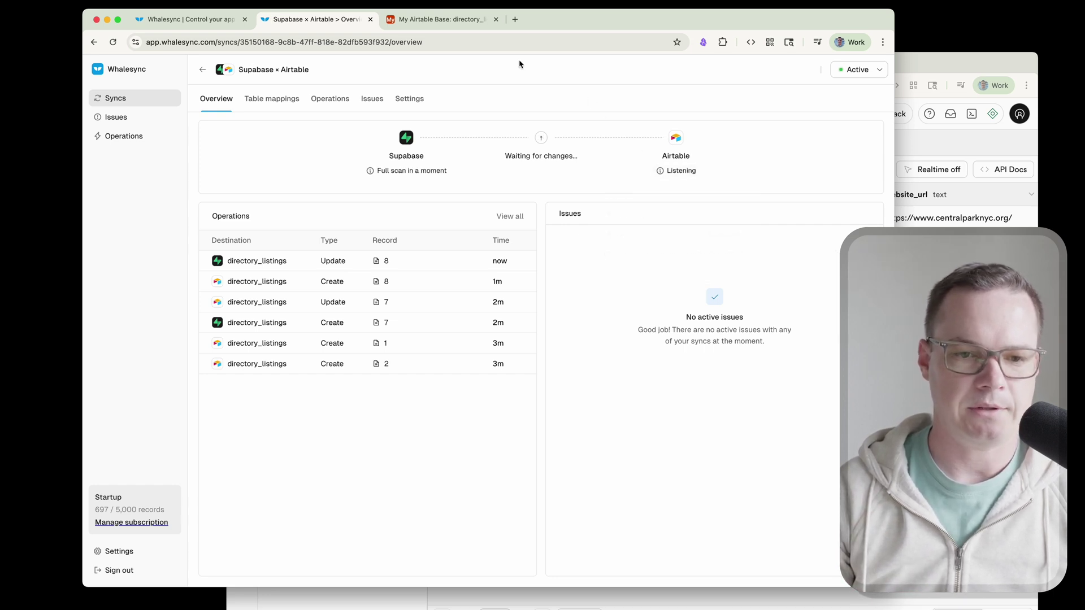
pyautogui.click(447, 19)
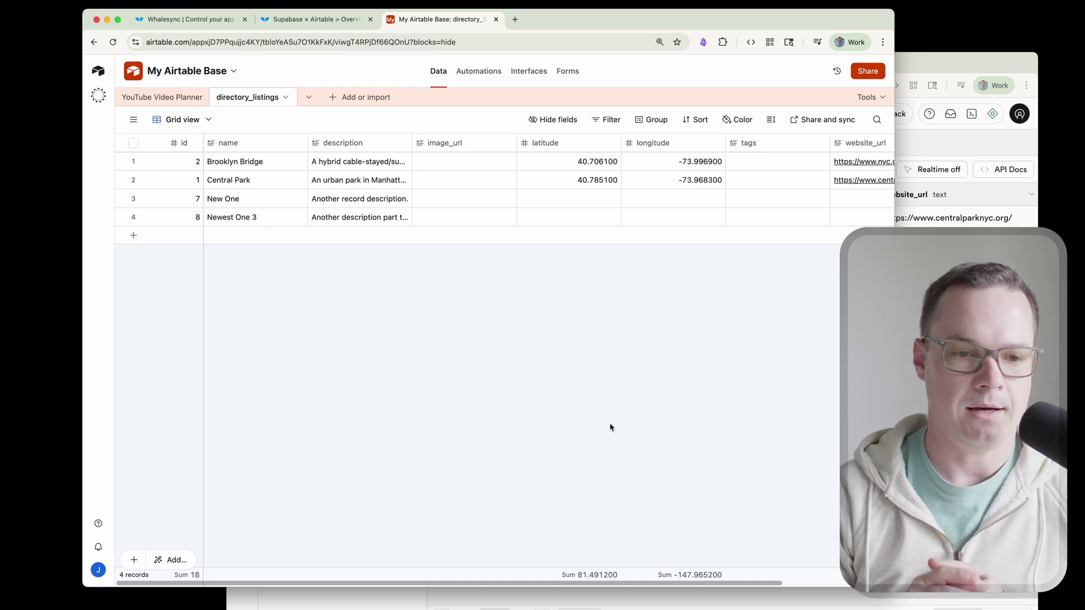
# Step: Review Airtable's YouTube Video Planner table, then go back to Whalesync's Syncs list
pyautogui.click(162, 98)
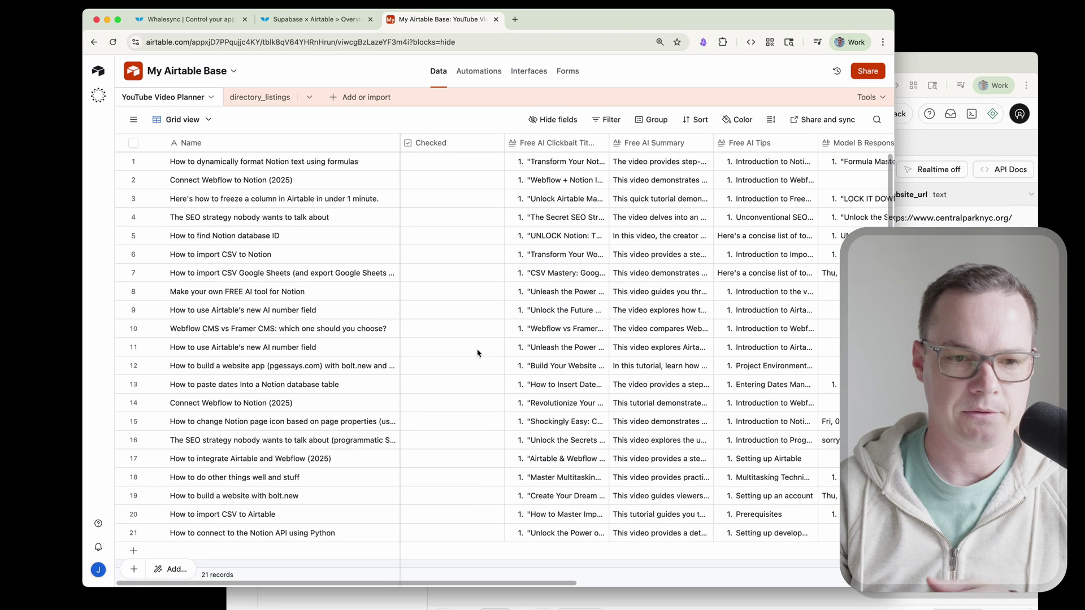
pyautogui.click(294, 19)
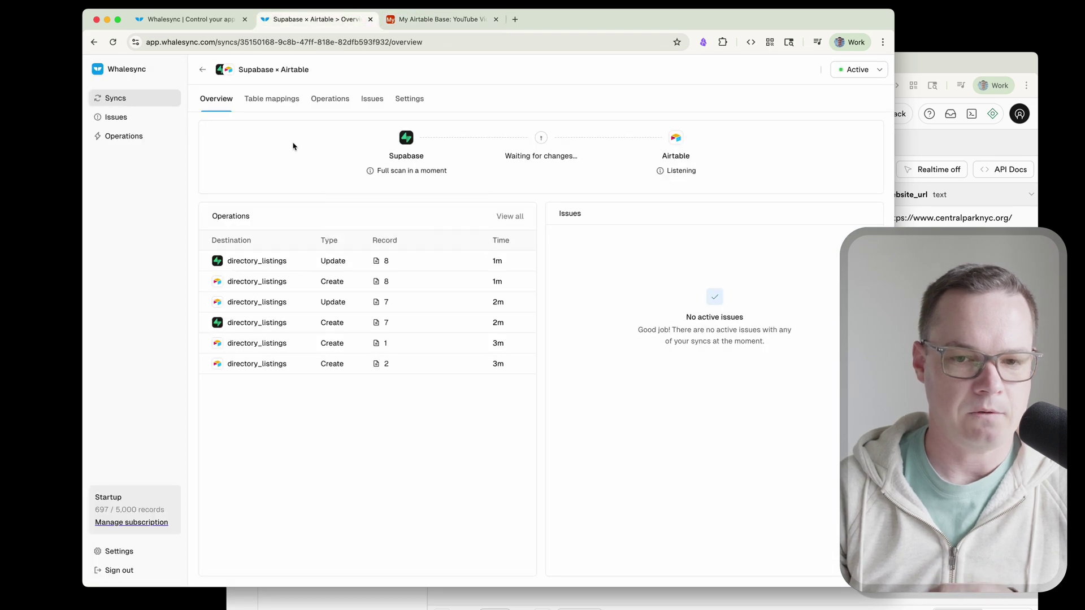
pyautogui.click(202, 69)
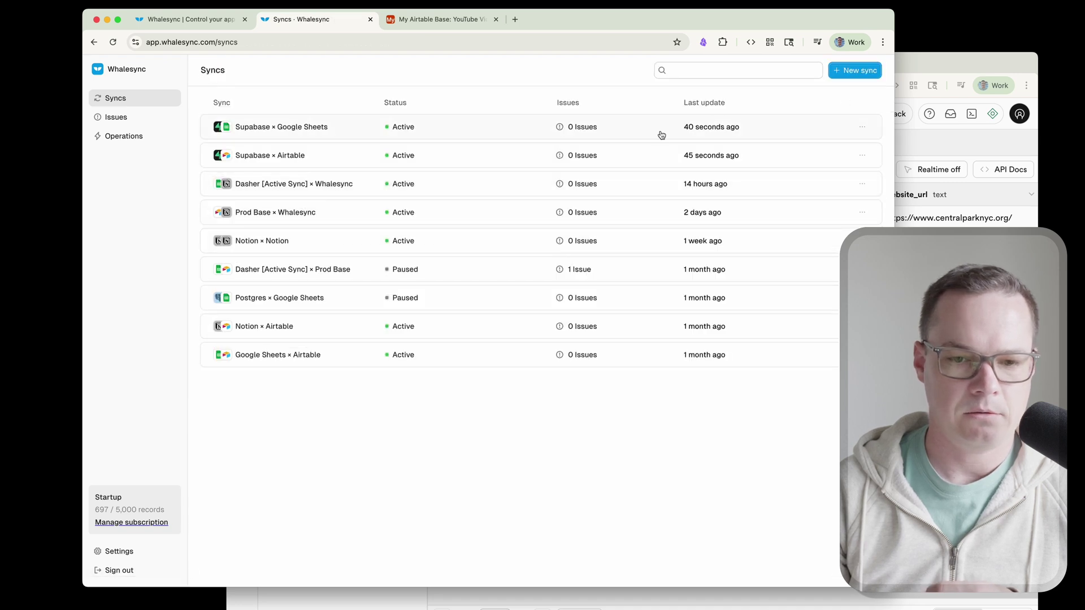
# Step: Pause the Supabase × Google Sheets sync from its table mappings editor
pyautogui.click(661, 134)
pyautogui.click(283, 100)
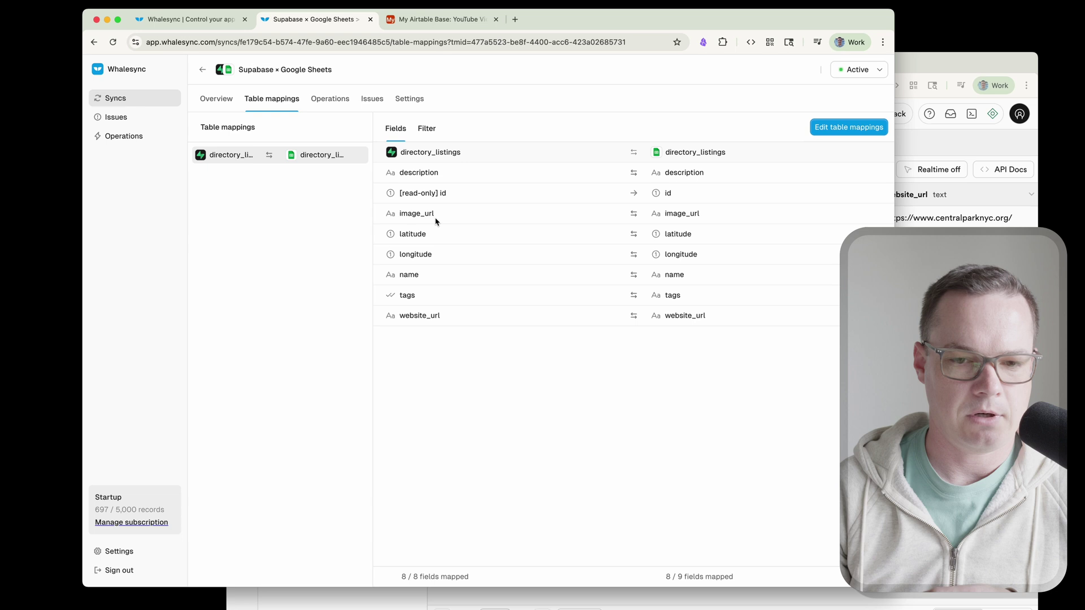
pyautogui.click(832, 127)
pyautogui.click(574, 358)
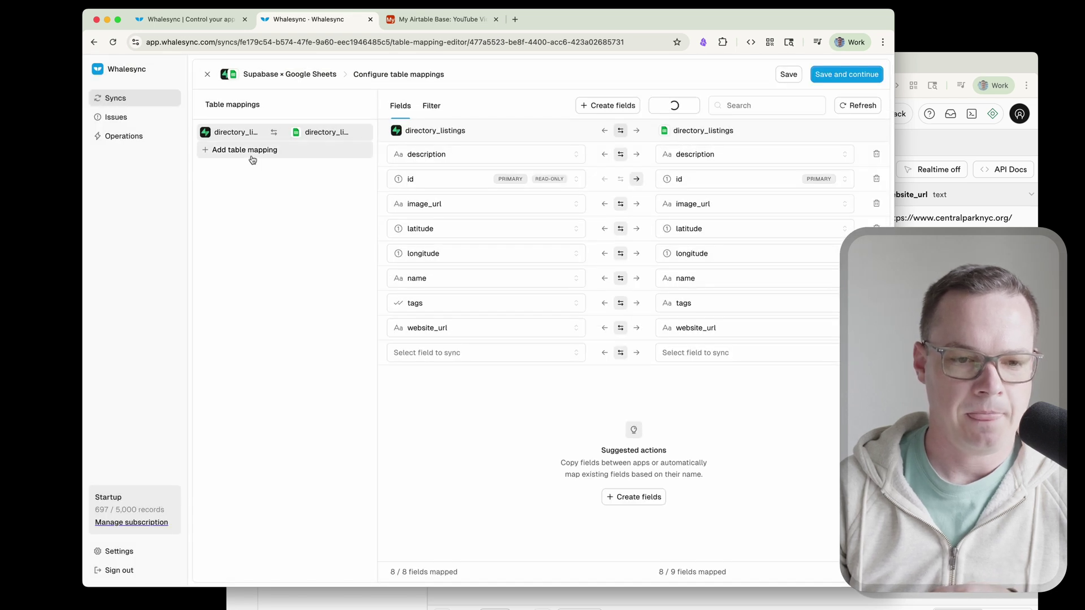
# Step: Abandon adding a mapping there and open the Supabase × Airtable sync instead
pyautogui.click(253, 157)
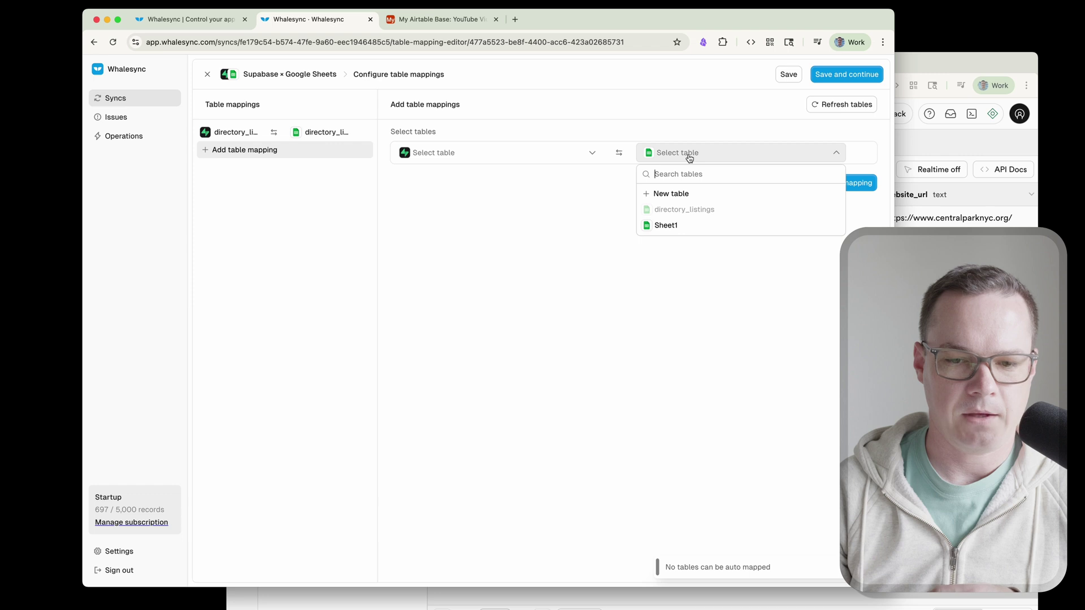
pyautogui.click(575, 228)
pyautogui.click(177, 107)
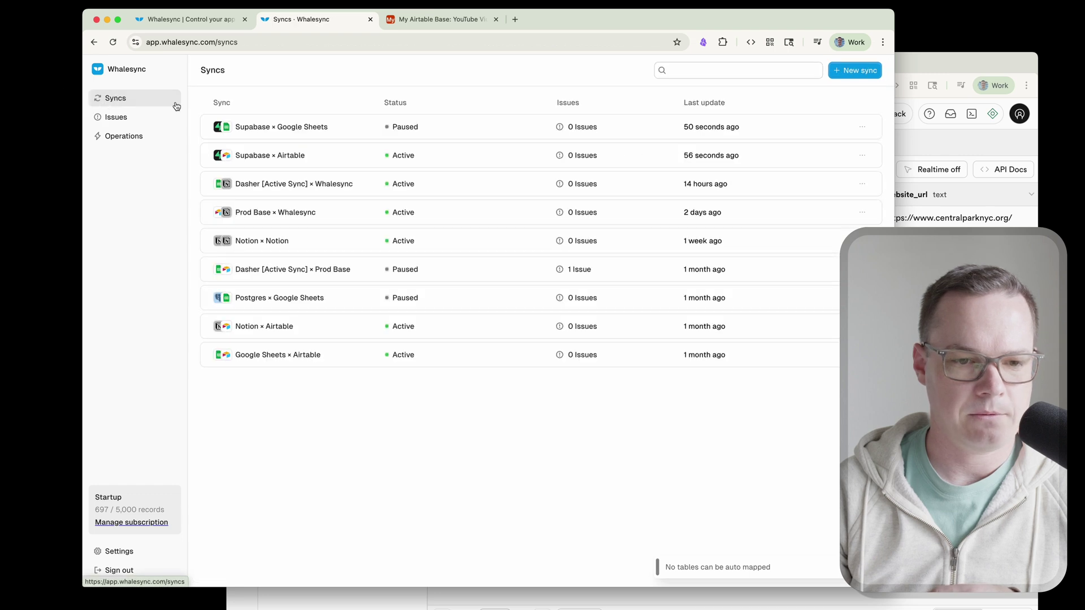
pyautogui.click(278, 155)
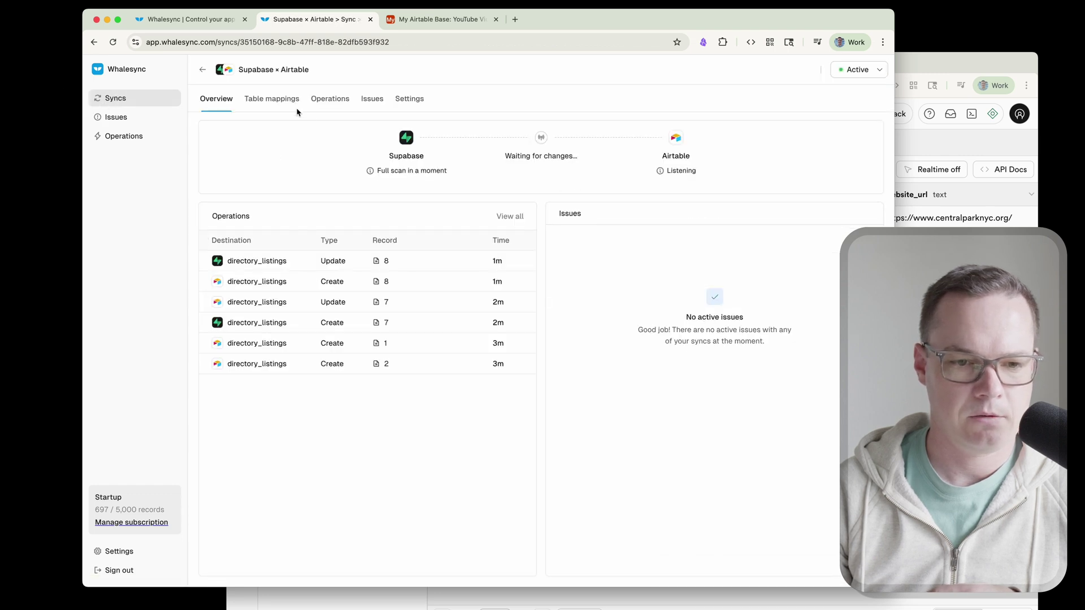
# Step: Pause the Supabase × Airtable sync to edit its table mappings
pyautogui.click(276, 100)
pyautogui.click(849, 128)
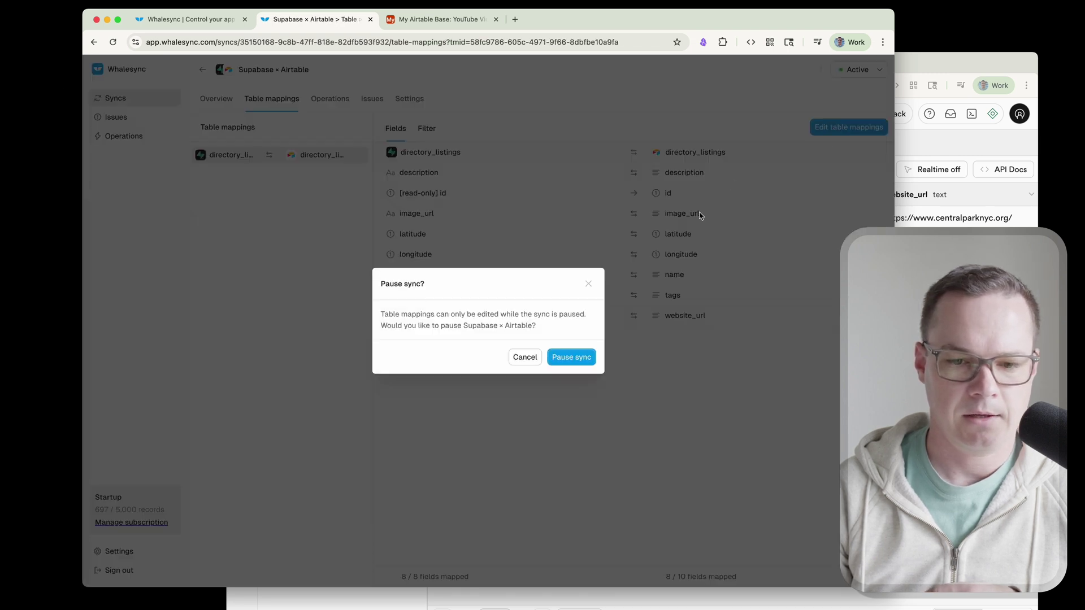
pyautogui.click(570, 358)
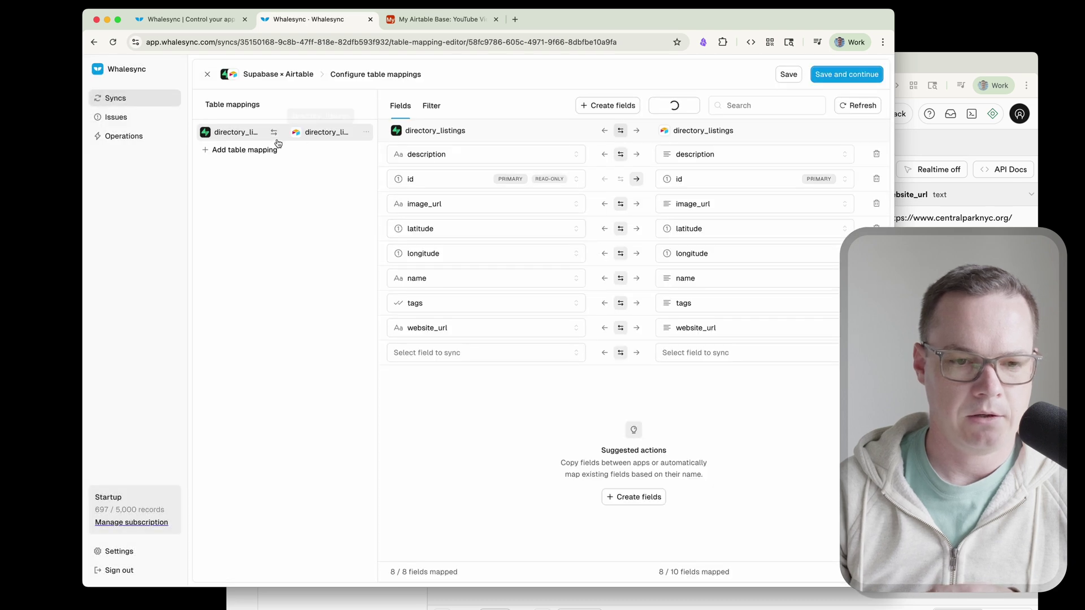
# Step: Map Airtable's YouTube Video Planner grid view to a newly auto-created Supabase table
pyautogui.click(259, 149)
pyautogui.click(706, 154)
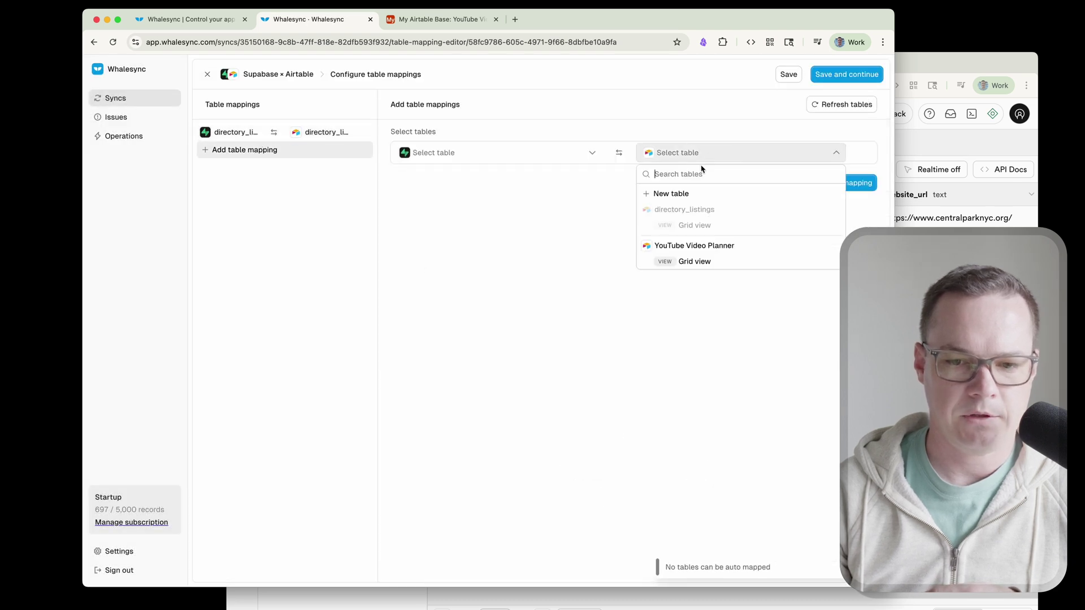
pyautogui.click(697, 262)
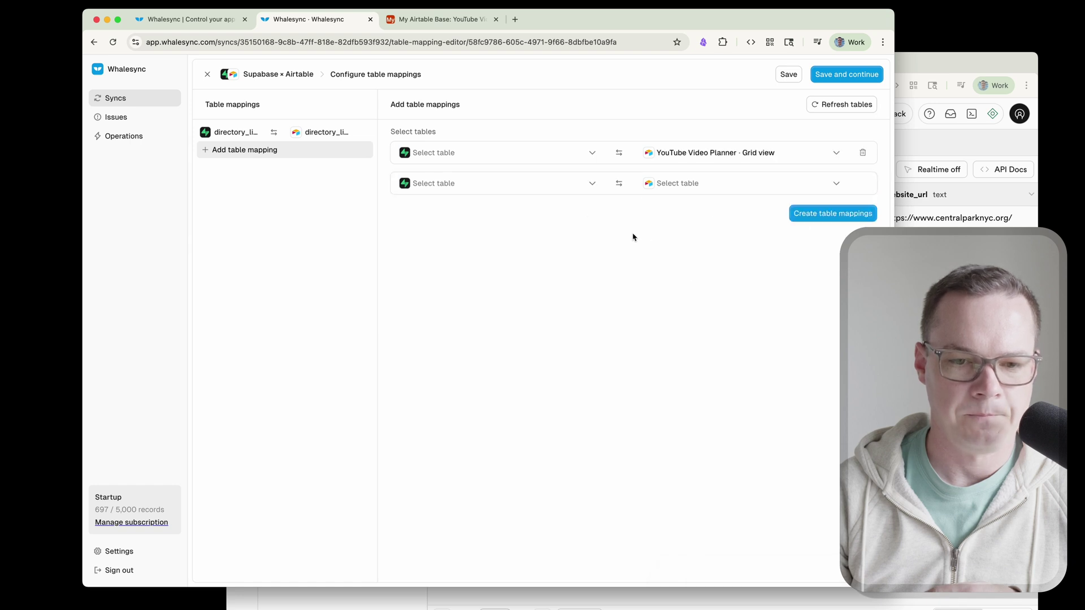
pyautogui.click(521, 161)
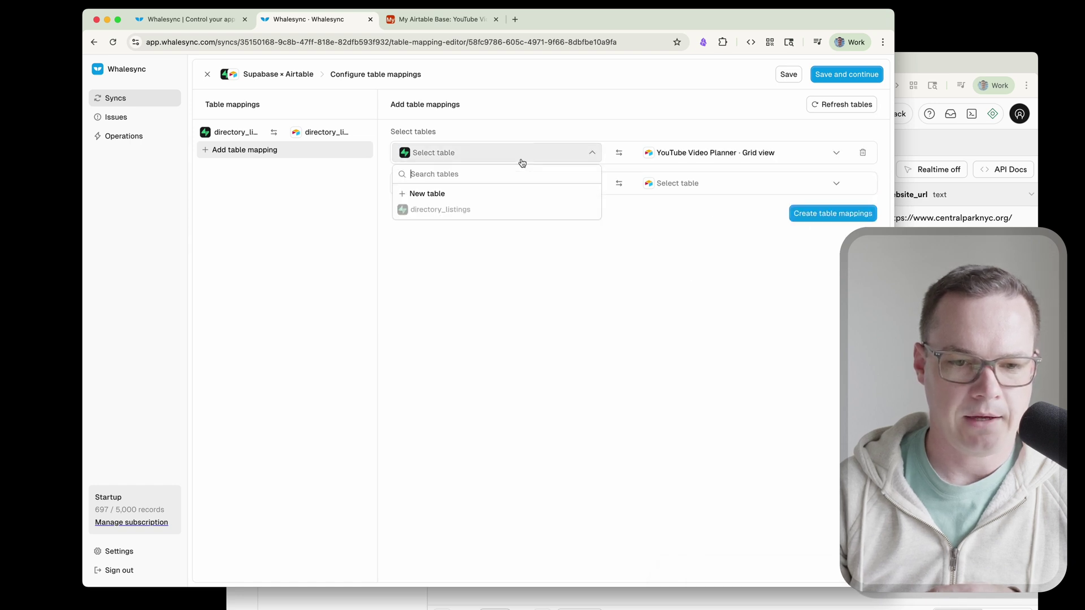
pyautogui.click(468, 194)
pyautogui.click(827, 219)
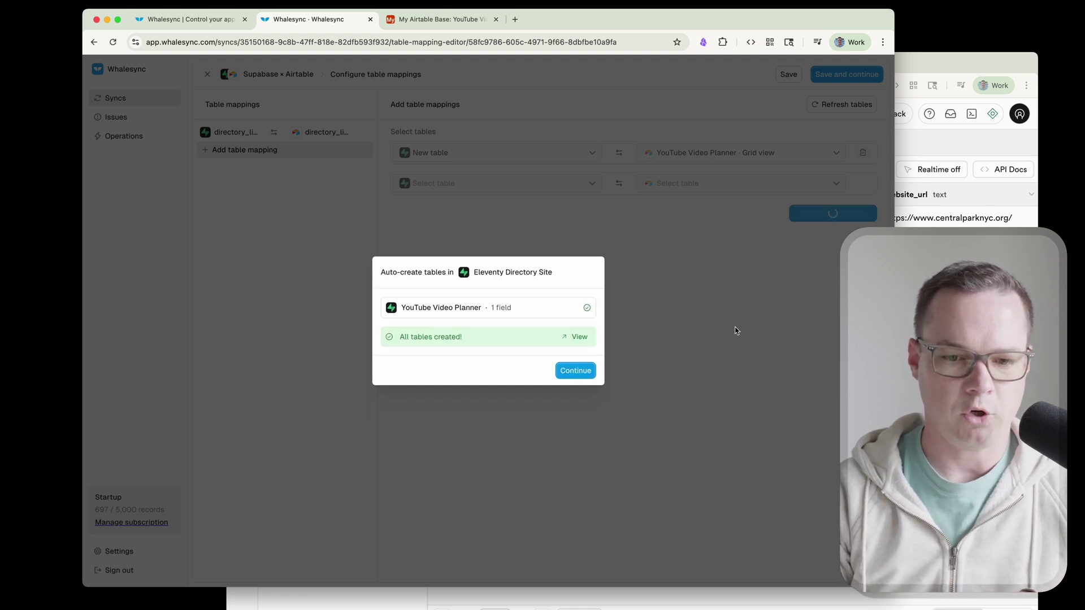
pyautogui.click(575, 370)
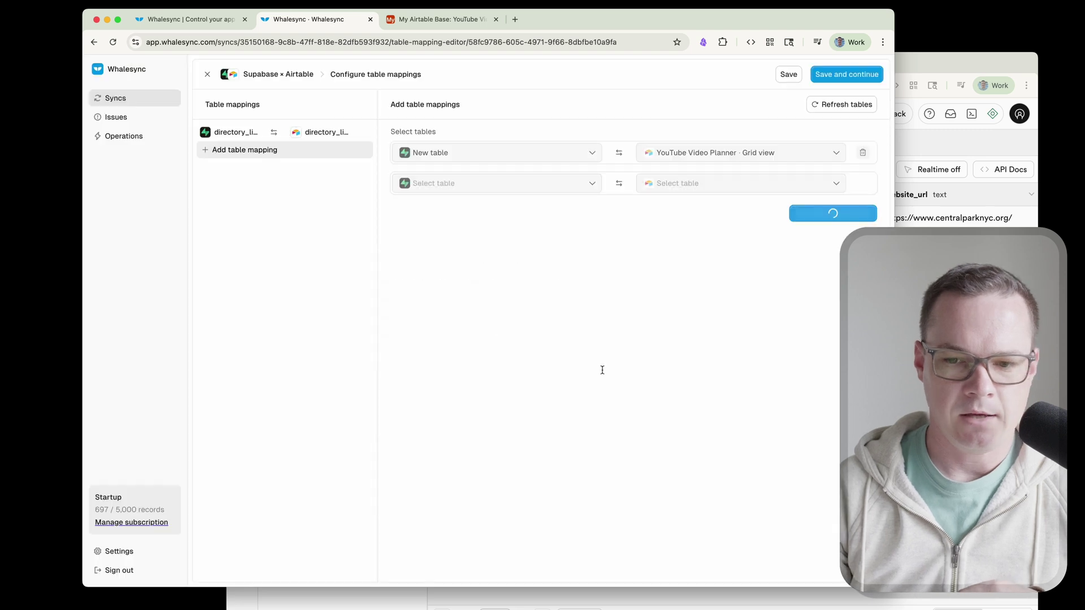
# Step: Check the new empty YouTube Video Planner table in Supabase's Table Editor
pyautogui.press('super+grave')
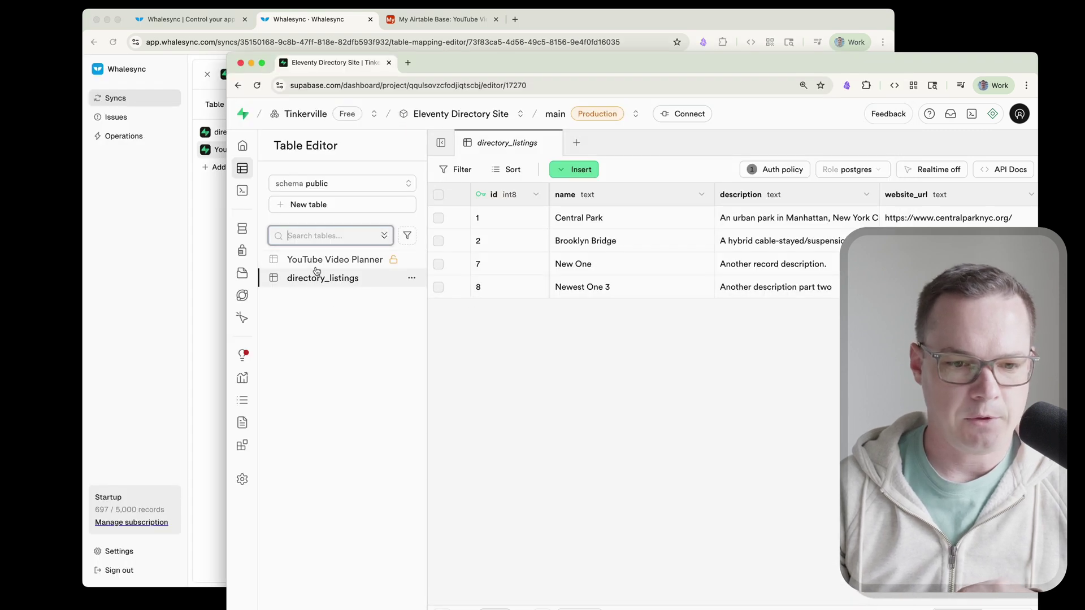
pyautogui.click(314, 260)
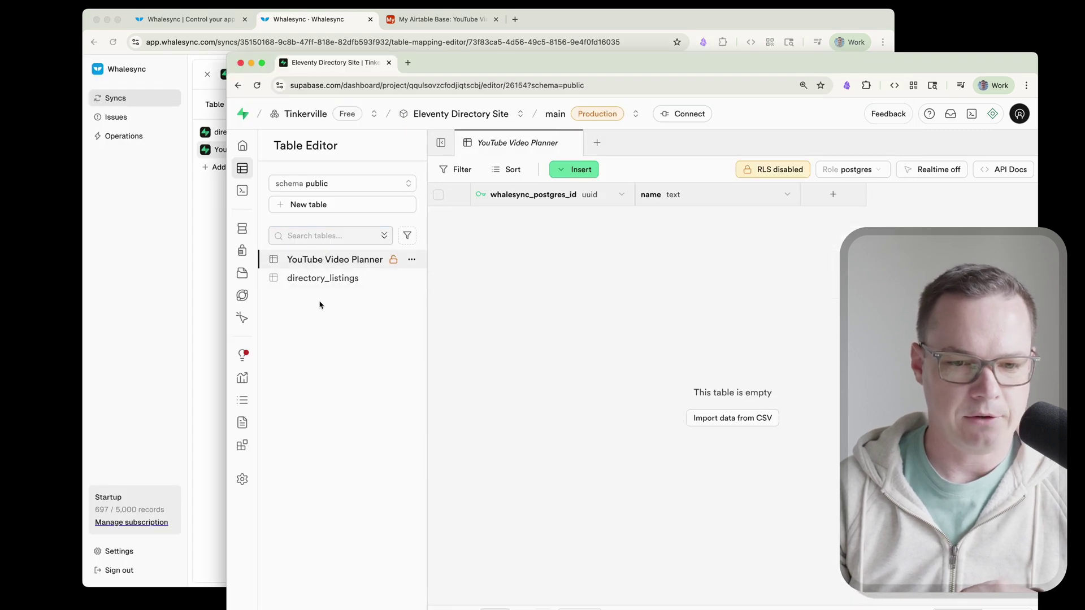
pyautogui.click(588, 15)
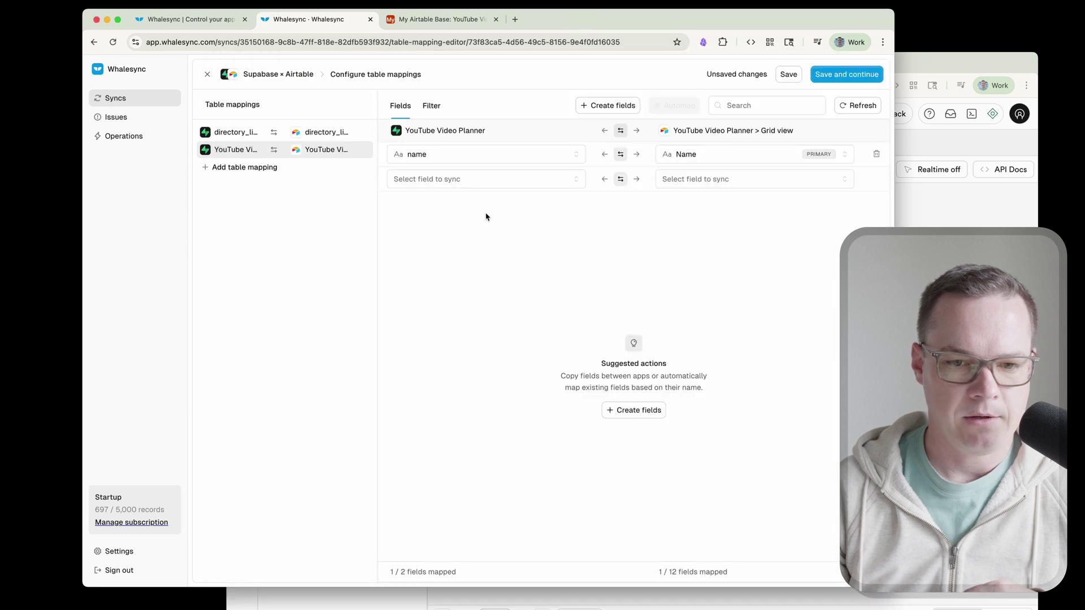
# Step: Copy eight planner fields to Supabase, excluding Airtable Created Time, Airtable Record ID and Checked
pyautogui.click(624, 106)
pyautogui.click(584, 146)
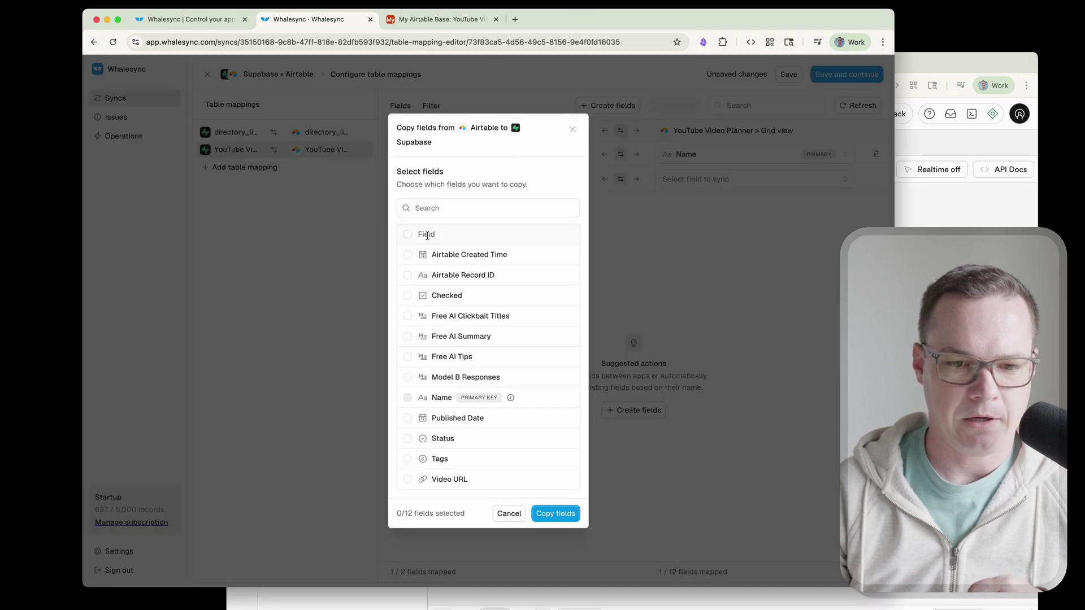
pyautogui.click(406, 234)
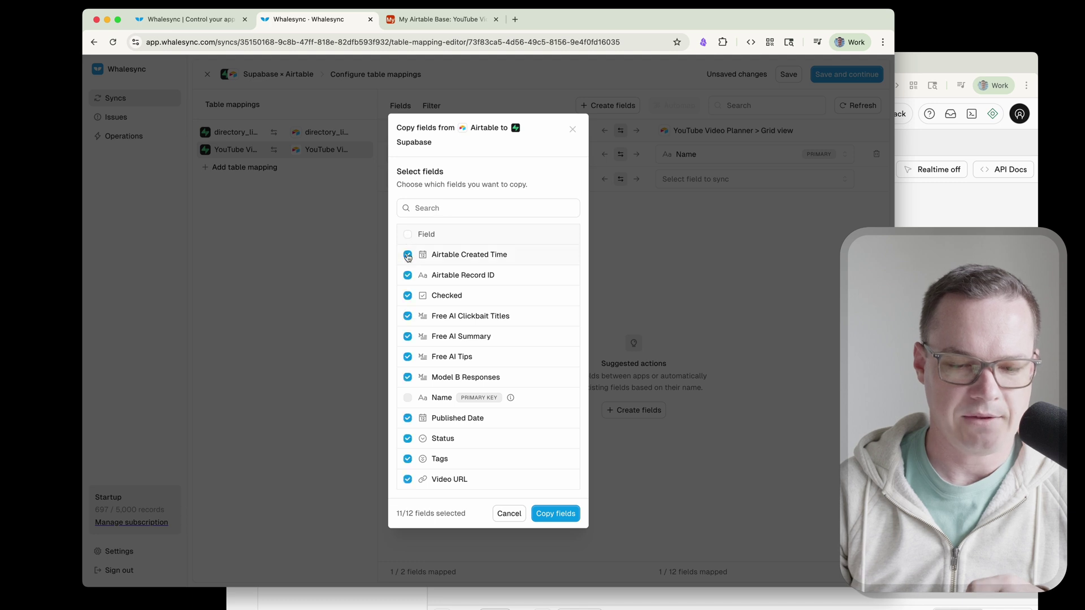
pyautogui.click(407, 256)
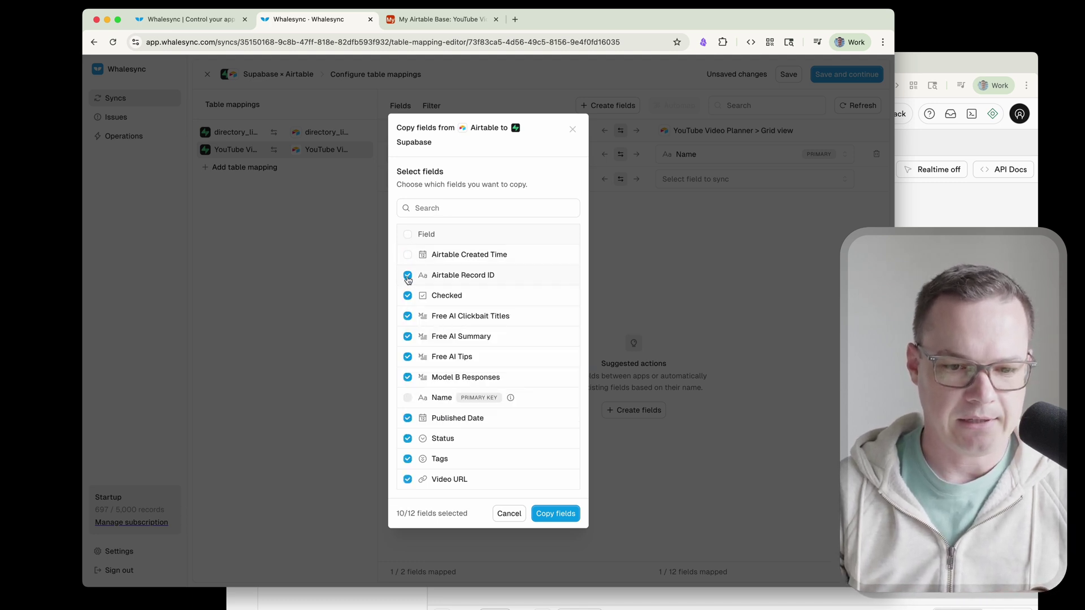
pyautogui.click(407, 276)
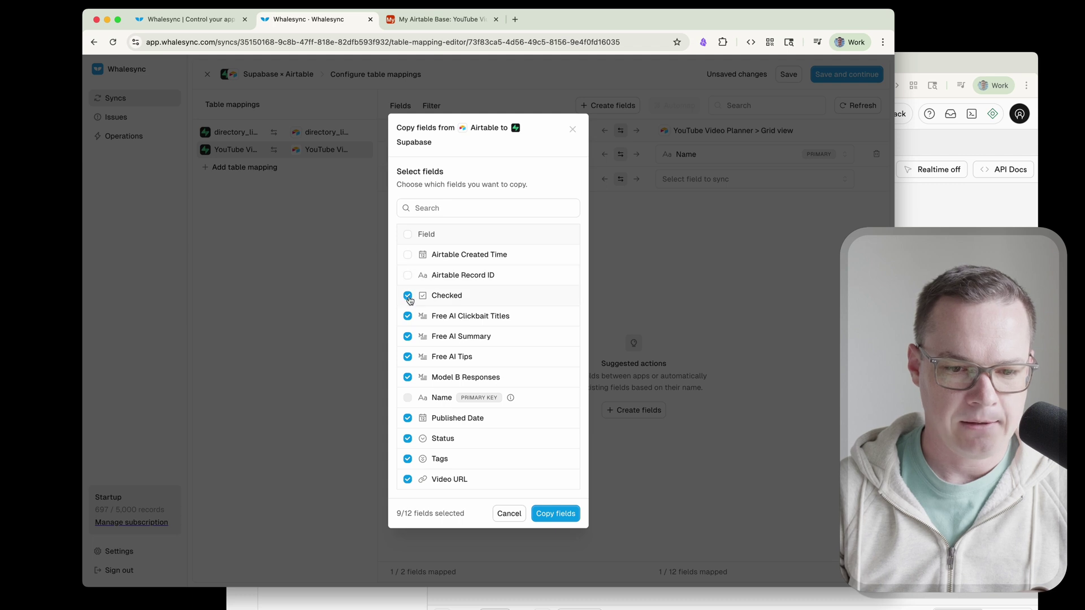
pyautogui.click(407, 296)
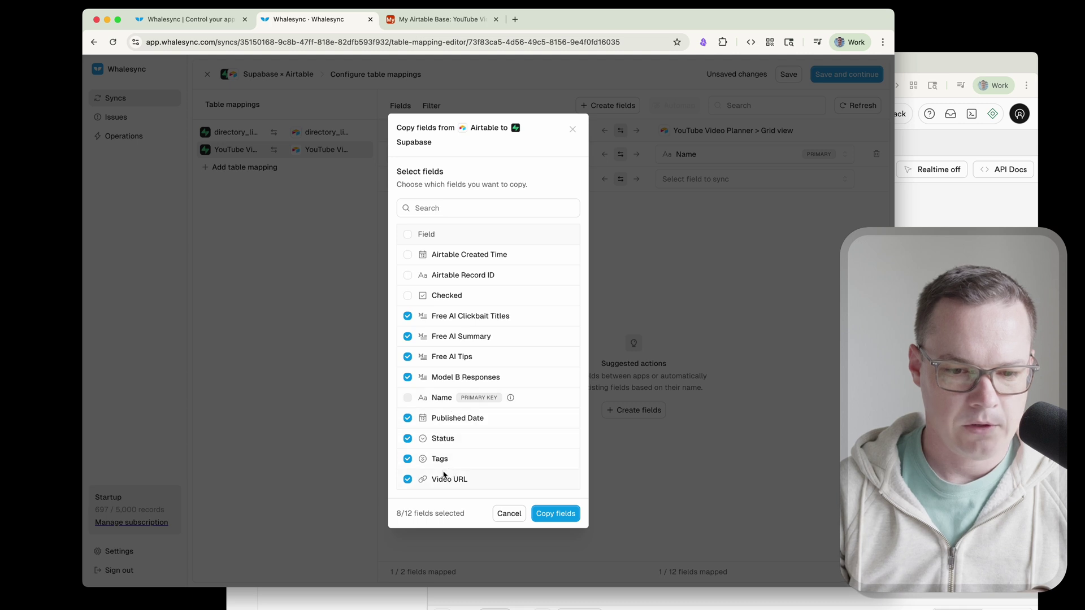
pyautogui.click(551, 514)
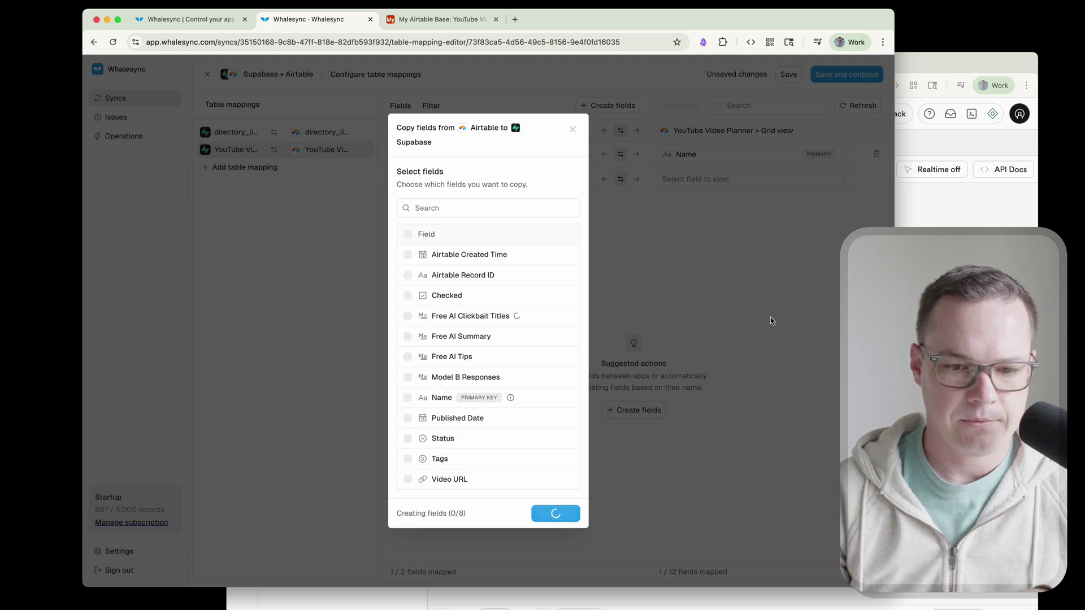
pyautogui.click(916, 300)
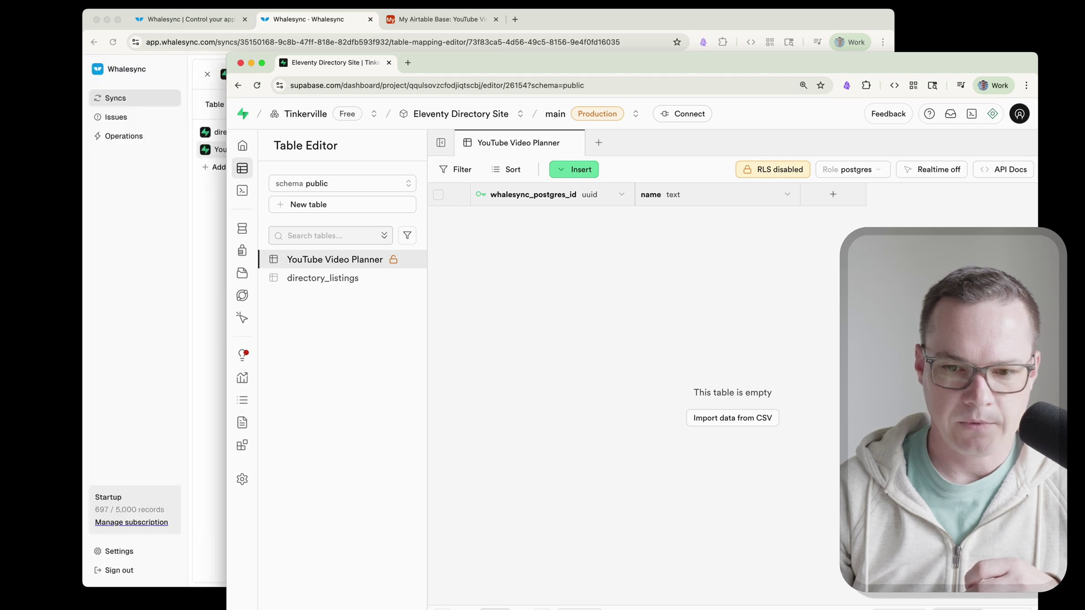
# Step: Reload Supabase to show the copied columns, then save the nine-field mapping in Whalesync
pyautogui.press('super+r')
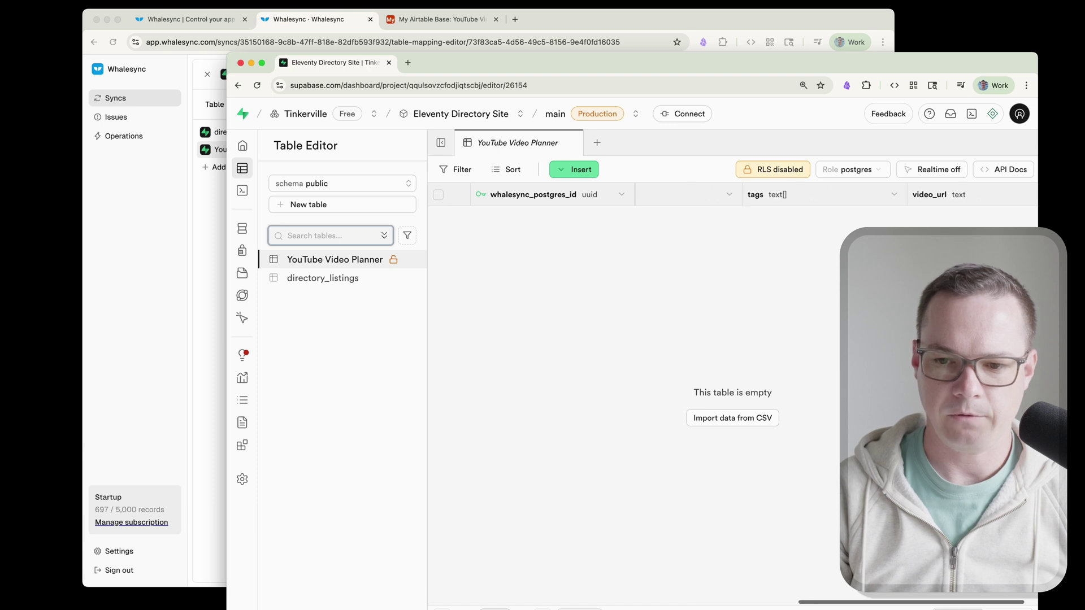
pyautogui.click(648, 20)
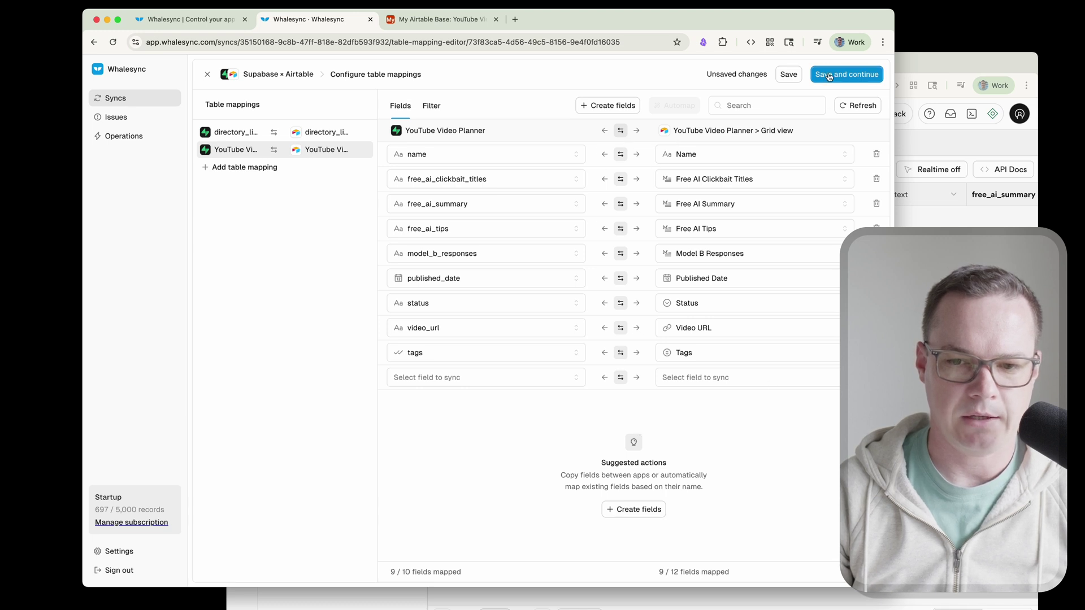
pyautogui.click(846, 74)
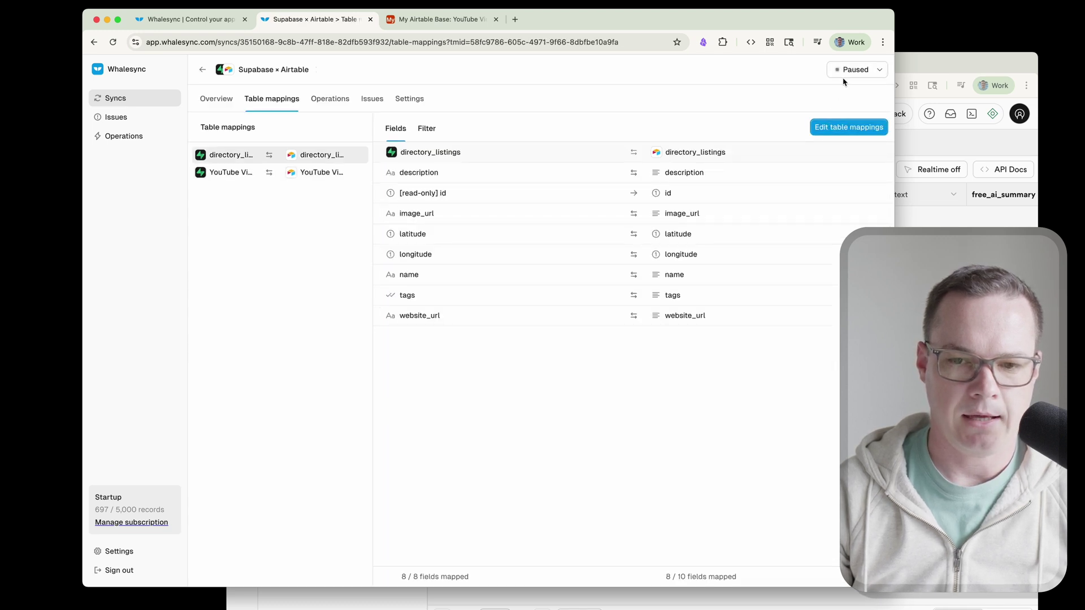
# Step: Switch the Supabase–Airtable sync from Paused to Active and view its Overview
pyautogui.click(853, 70)
pyautogui.click(844, 93)
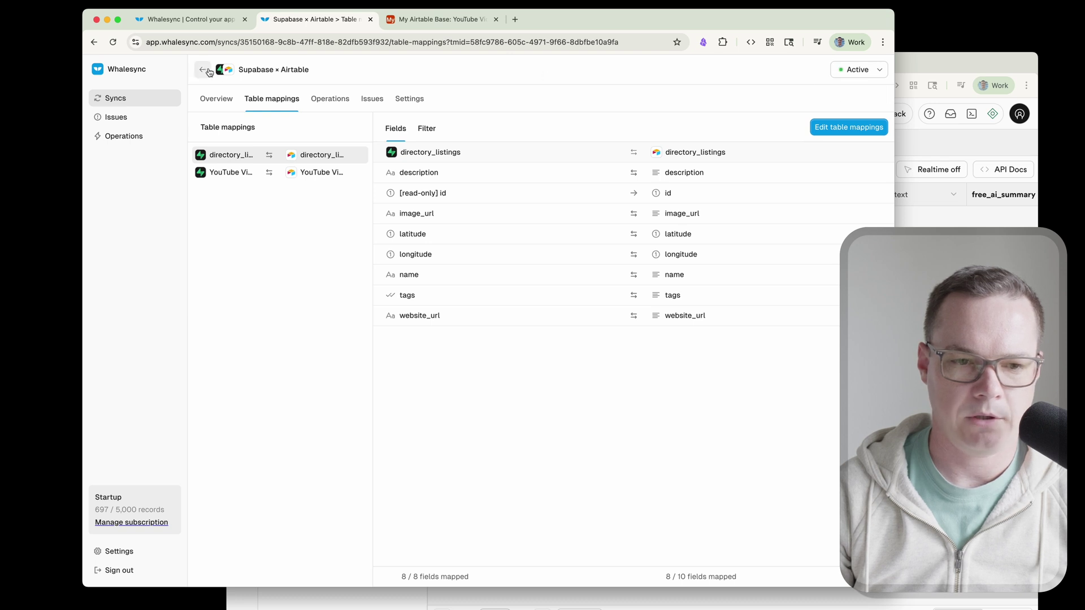
pyautogui.click(210, 98)
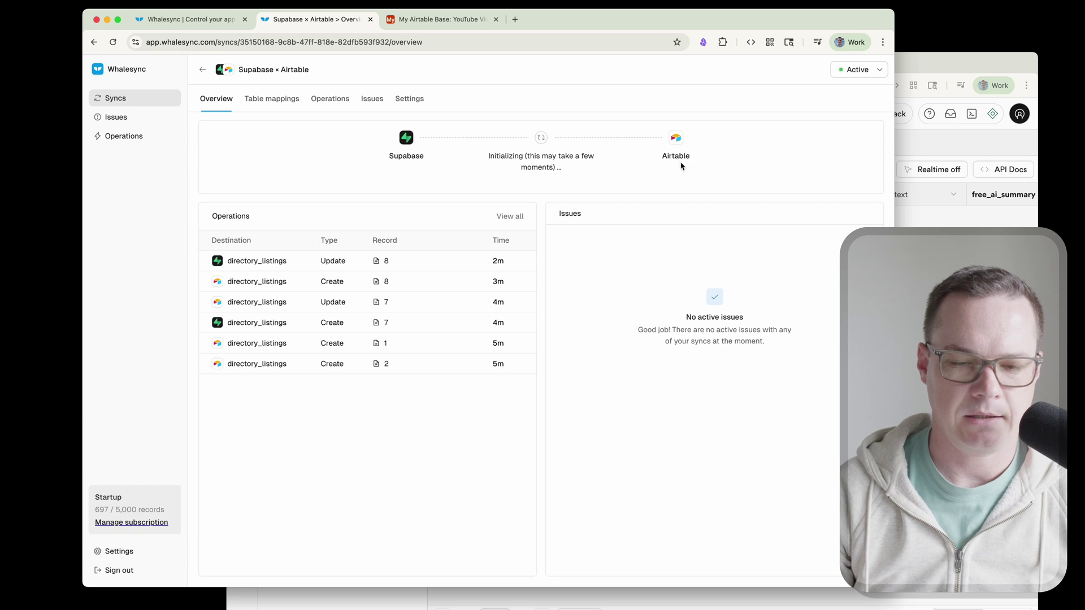
# Step: Check the YouTube Video Planner data in Airtable, then return to the Supabase table editor
pyautogui.click(436, 19)
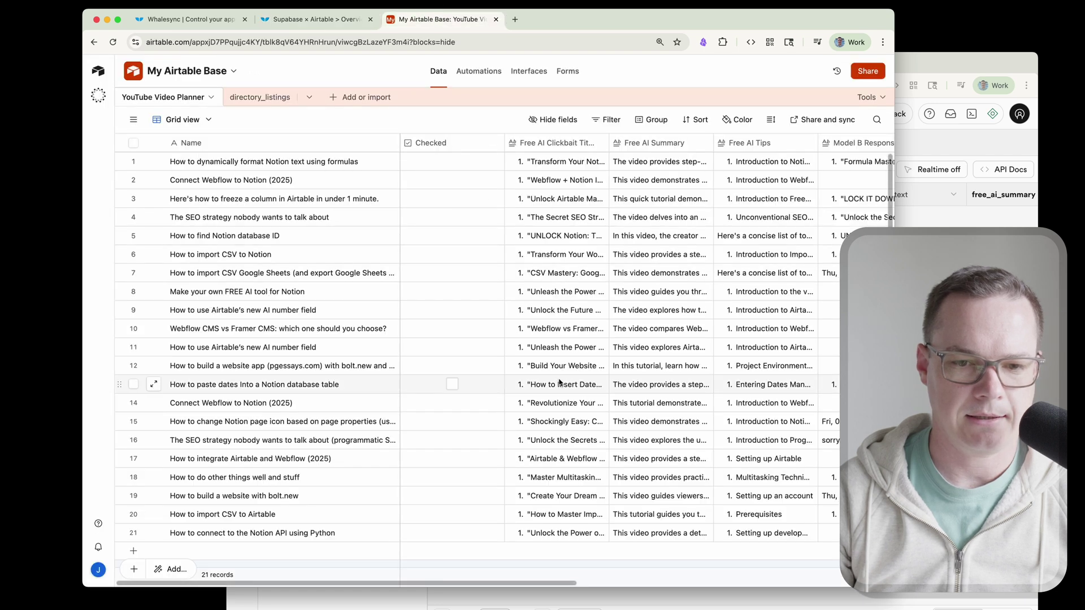
pyautogui.click(282, 19)
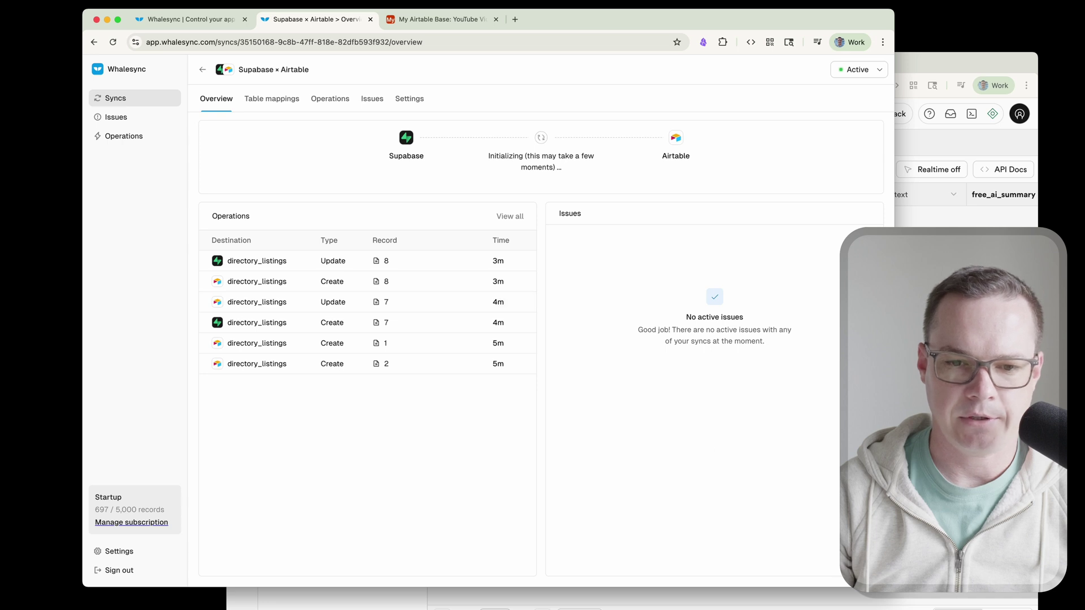
pyautogui.press('super+grave')
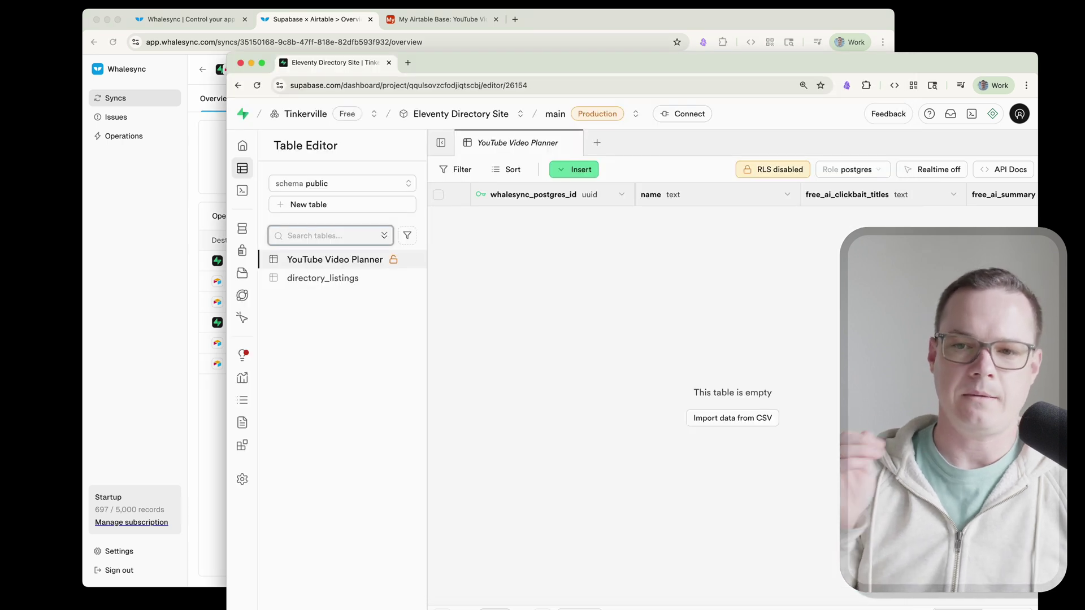
pyautogui.click(907, 600)
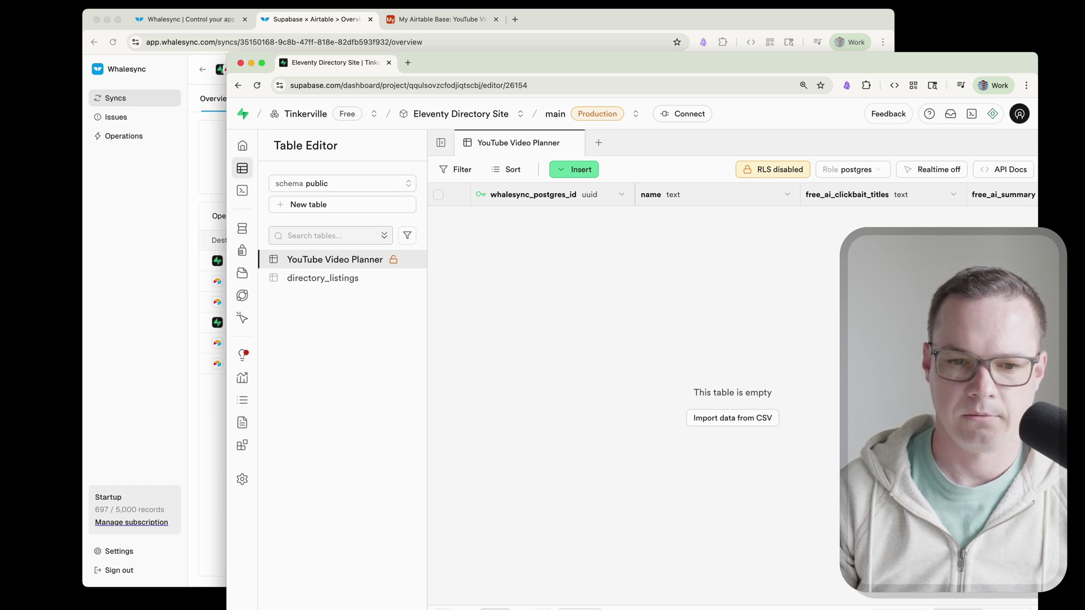
# Step: Alternate between the empty Supabase YouTube Video Planner table and Whalesync's sync progress until the first create appears
pyautogui.click(621, 31)
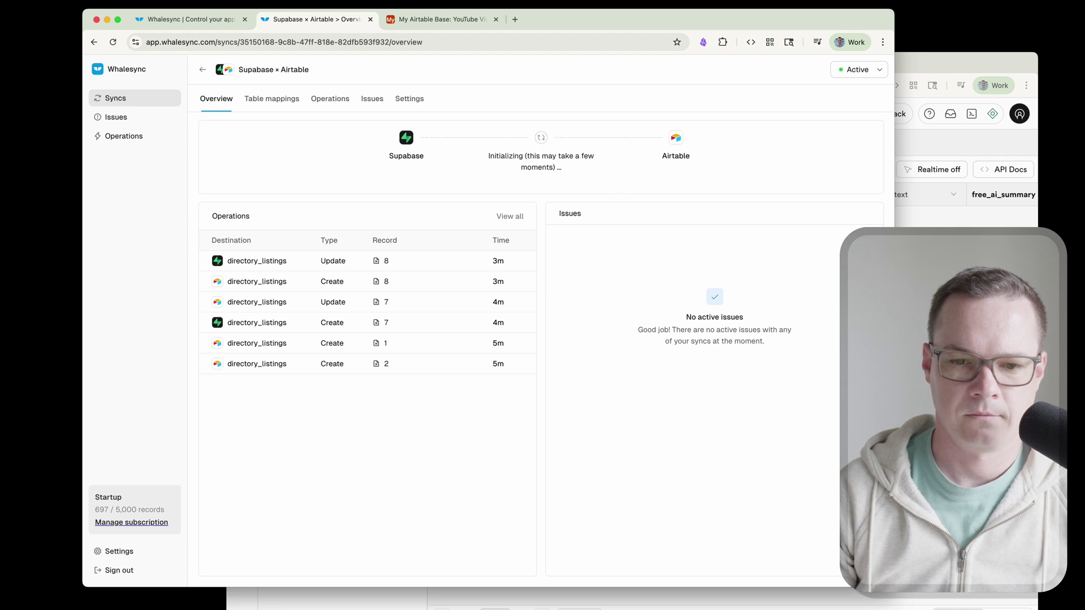
pyautogui.press('super+grave')
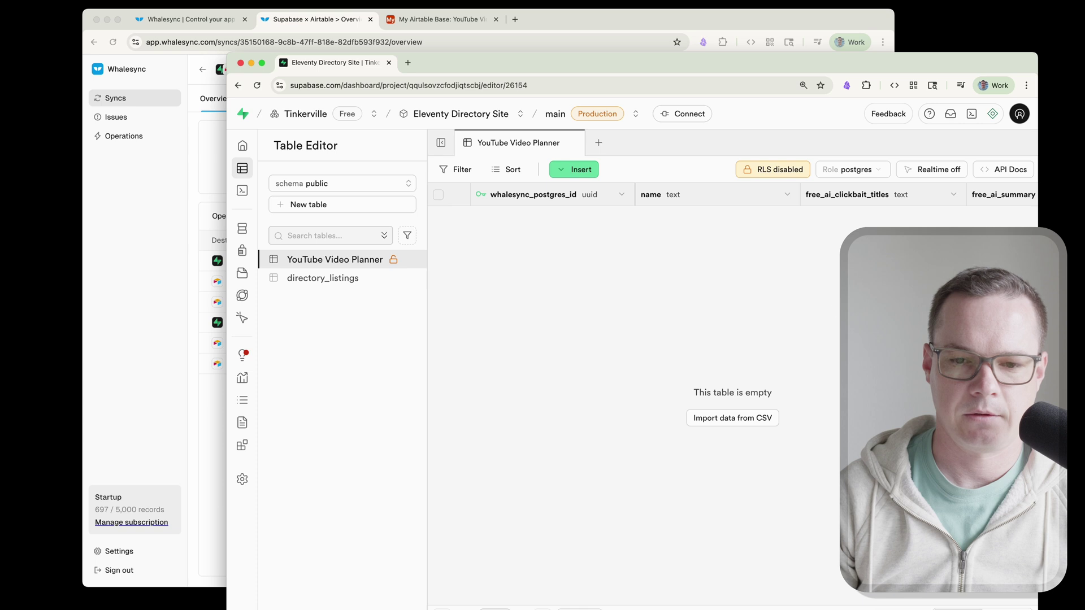
pyautogui.click(664, 27)
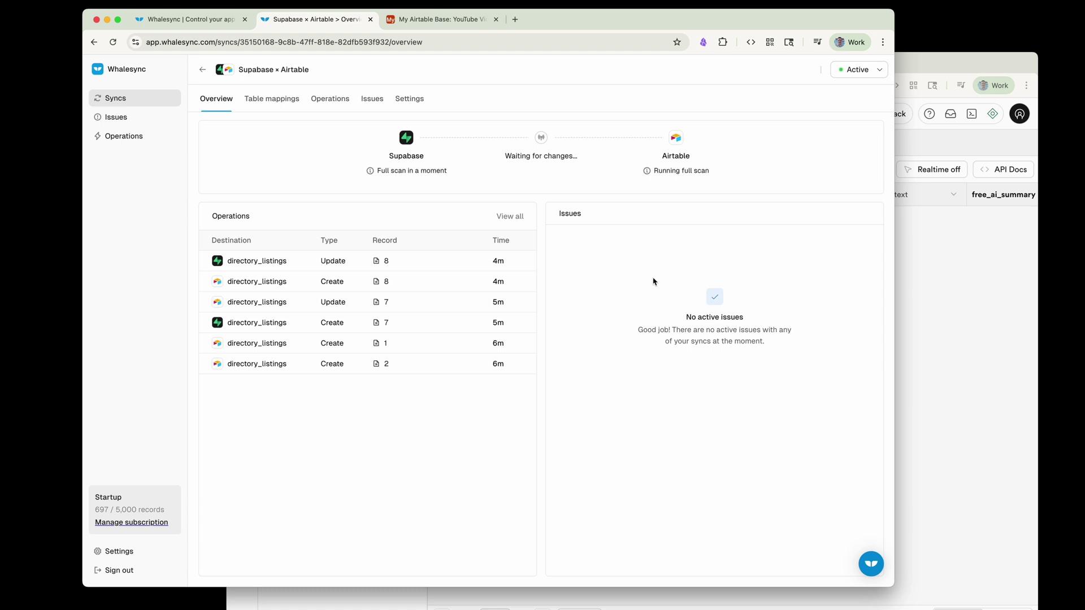
pyautogui.click(959, 303)
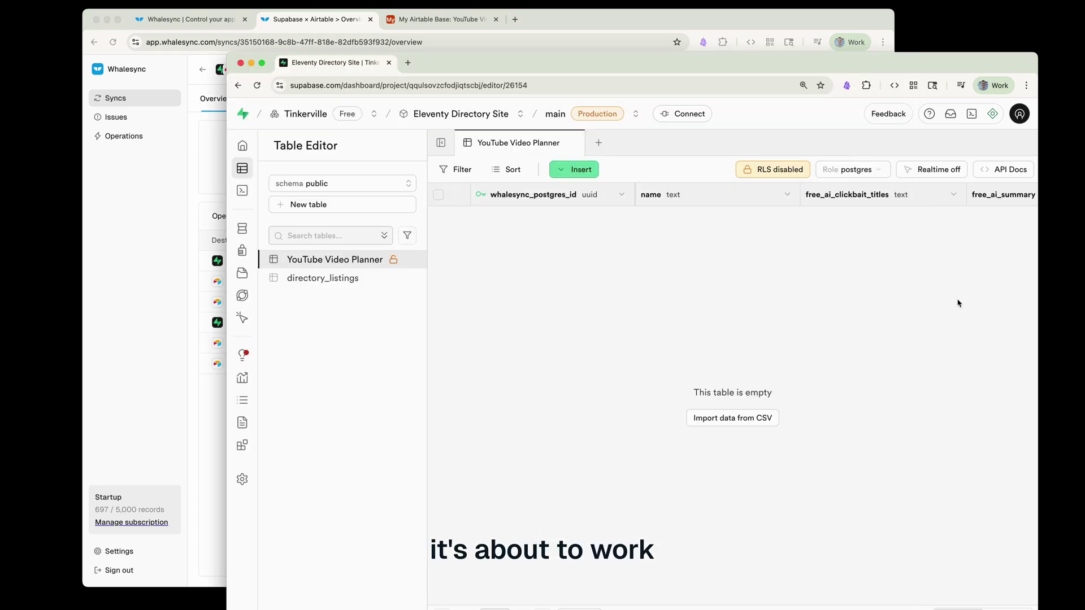
pyautogui.click(649, 23)
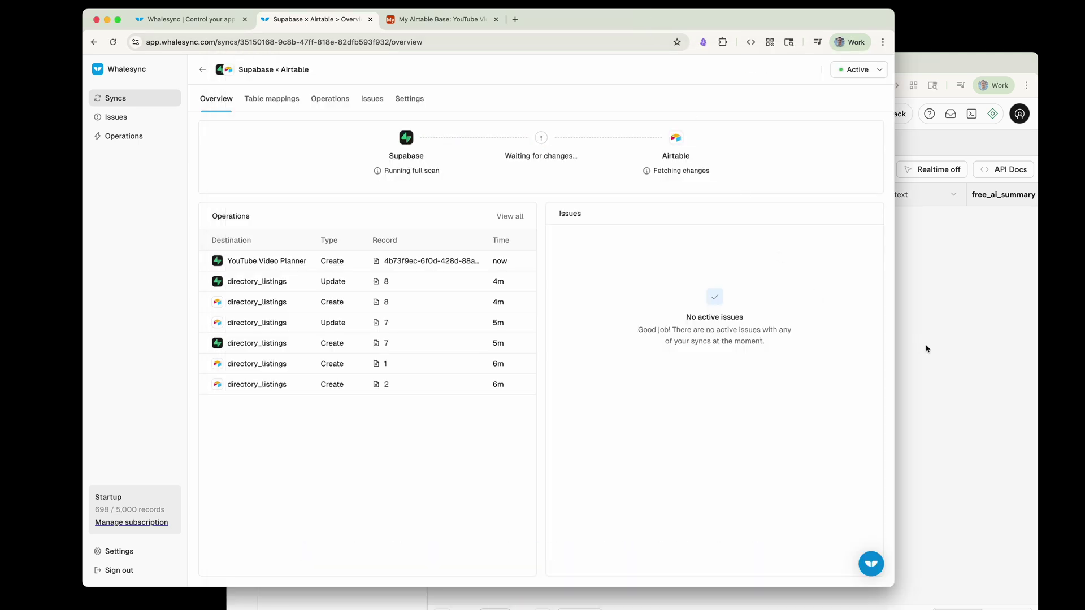
# Step: Scroll across Supabase's YouTube Video Planner table to inspect the eight synced video records
pyautogui.click(926, 348)
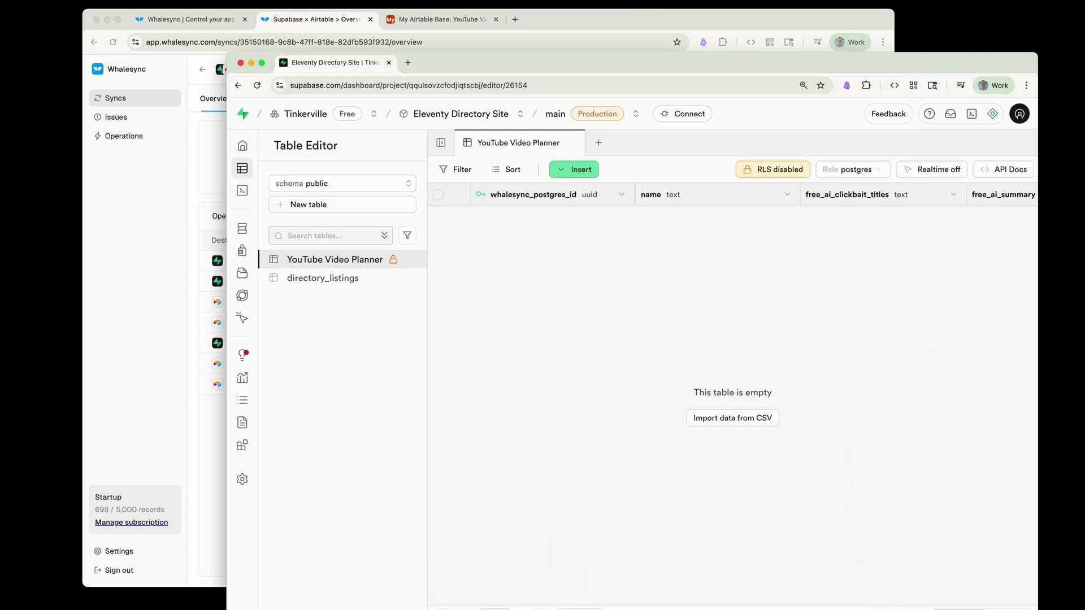
pyautogui.hscroll(15, 831, 272)
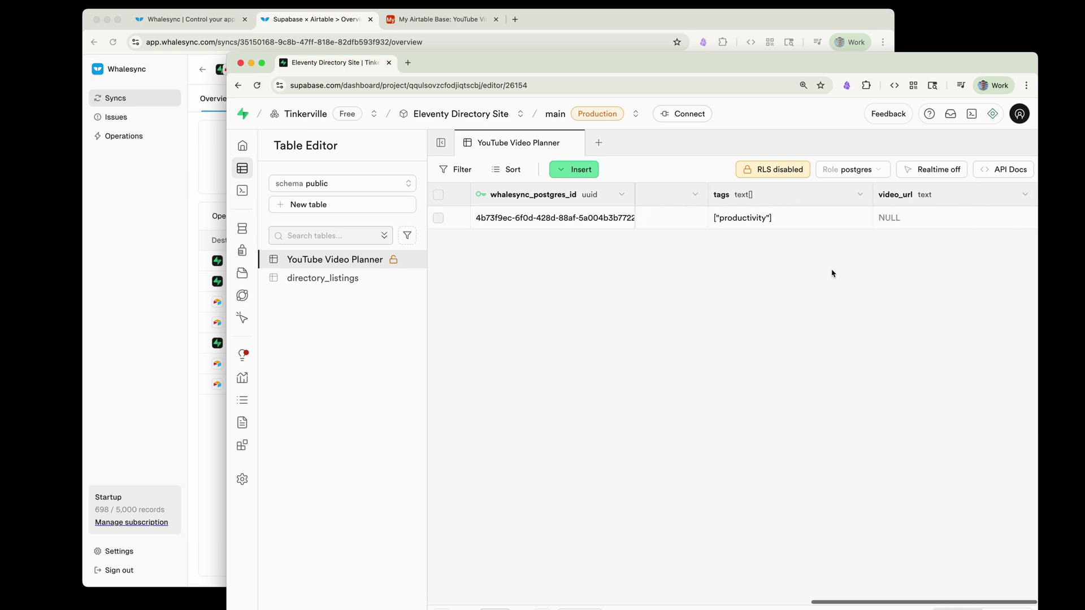
pyautogui.hscroll(-15, 831, 273)
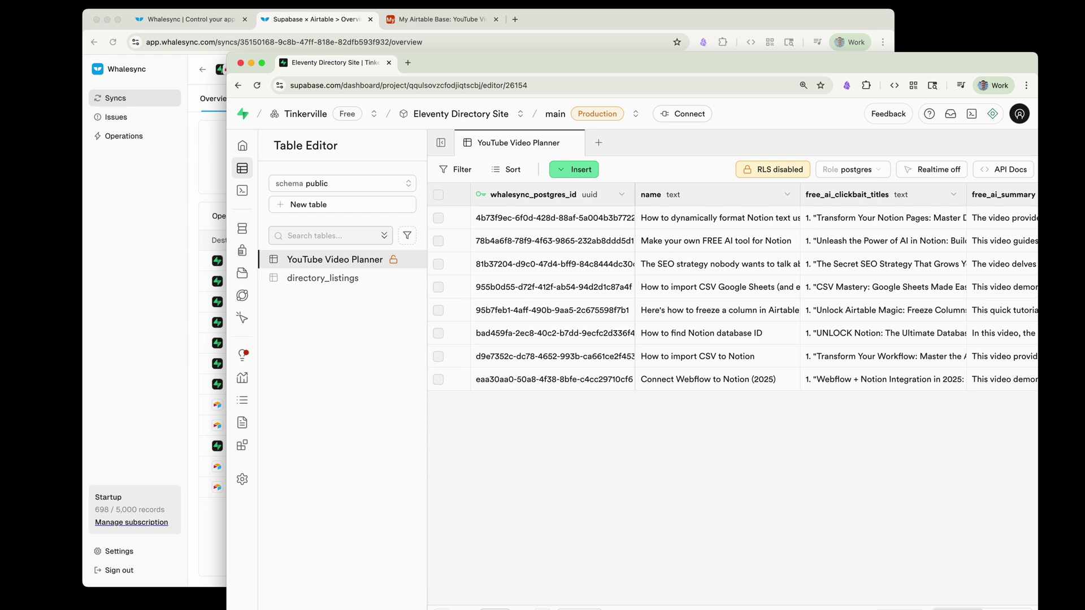
pyautogui.hscroll(10, 847, 335)
pyautogui.hscroll(-10, 848, 335)
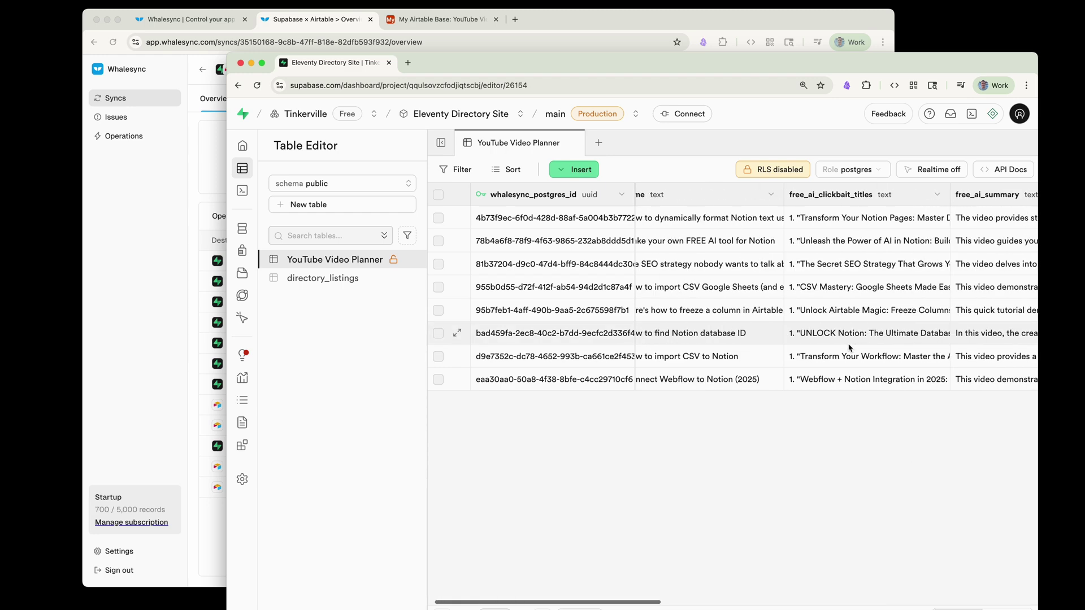
pyautogui.hscroll(-1, 849, 347)
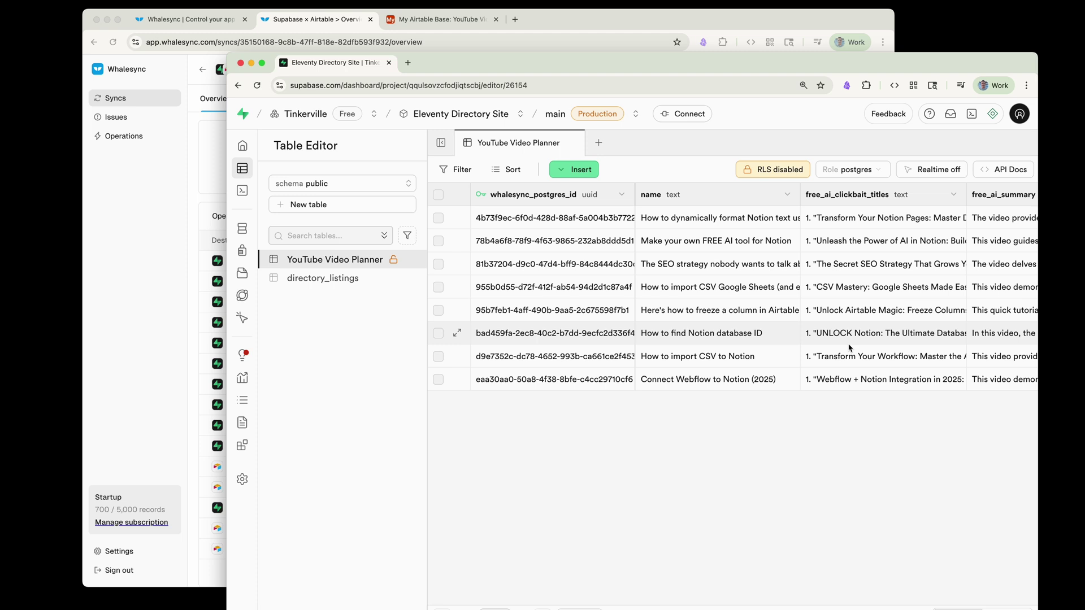